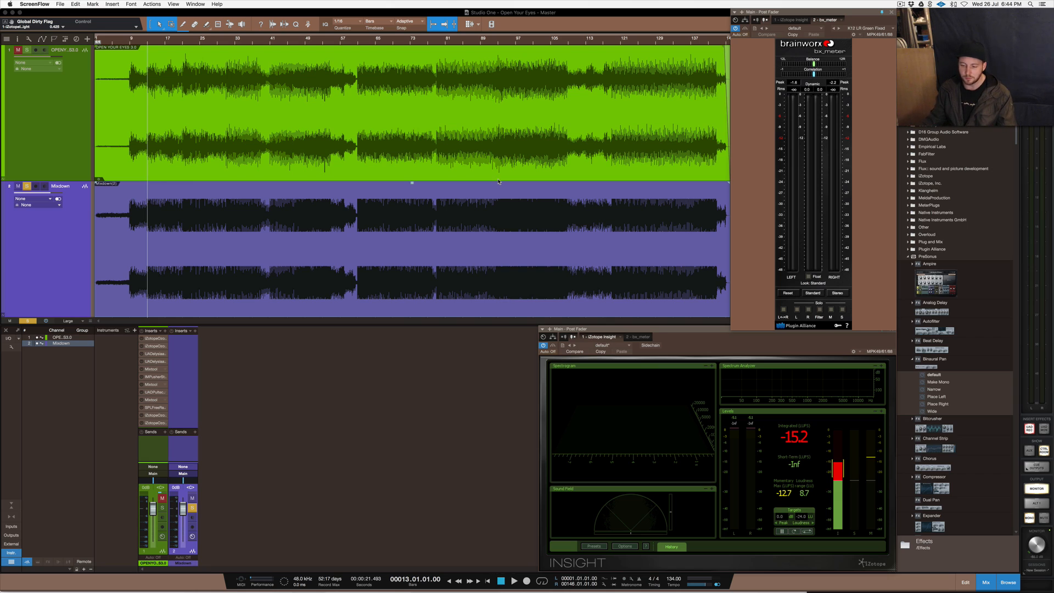
Examine the waveforms of the original mix and the Mixdown track, in close-up around bar 21 and in overview
{"action": "left_click", "coordinate": [718, 333]}
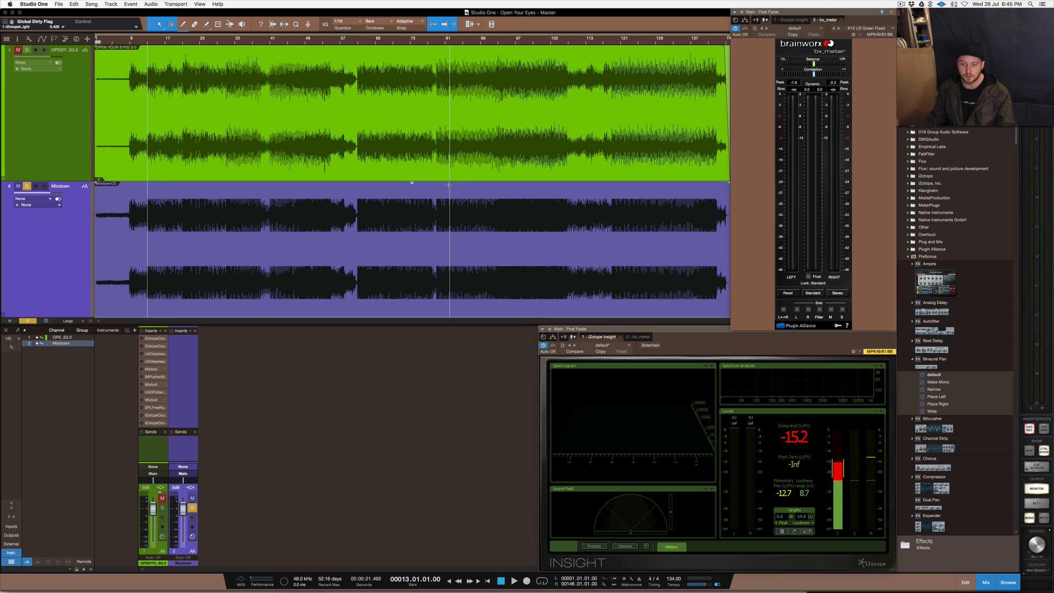
{"action": "scroll", "coordinate": [327, 145], "scroll_direction": "up", "scroll_amount": 3}
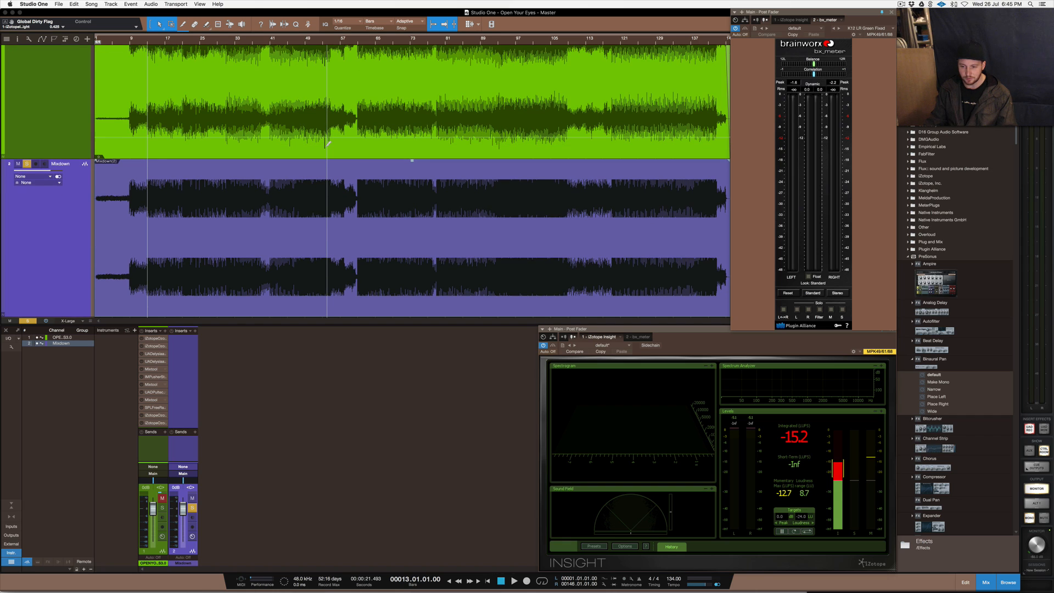
{"action": "scroll", "coordinate": [328, 149], "scroll_direction": "up", "scroll_amount": 5}
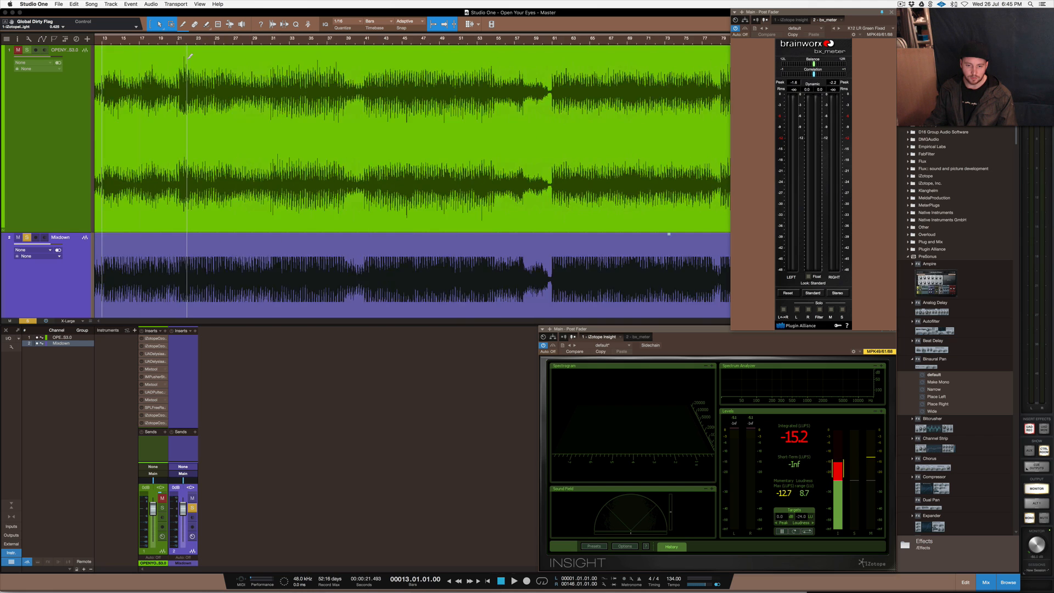
{"action": "scroll", "coordinate": [187, 57], "scroll_direction": "up", "scroll_amount": 5}
{"action": "scroll", "coordinate": [190, 56], "scroll_direction": "up", "scroll_amount": 5}
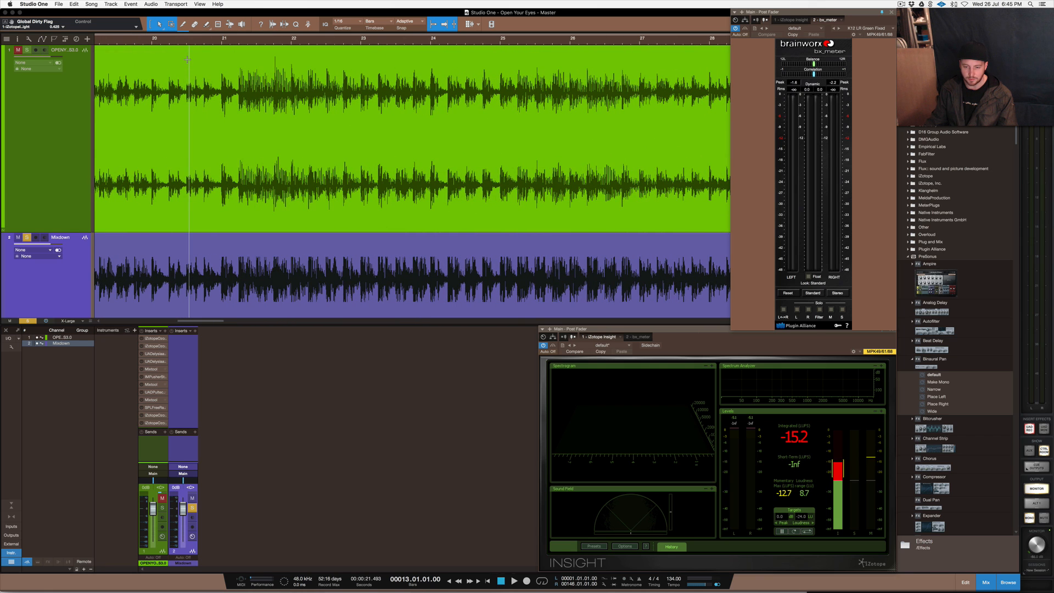
{"action": "scroll", "coordinate": [277, 54], "scroll_direction": "down", "scroll_amount": 10}
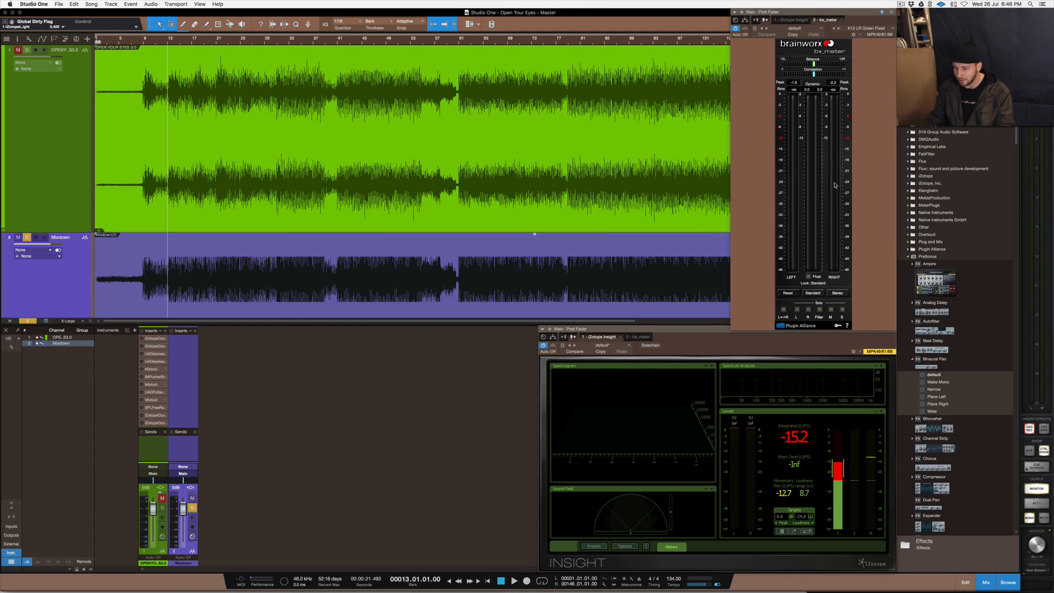
Move the Insight meter window aside to view the main output channel's post-fader plug-ins, and put it back
{"action": "left_click_drag", "start_coordinate": [699, 329], "coordinate": [523, 327]}
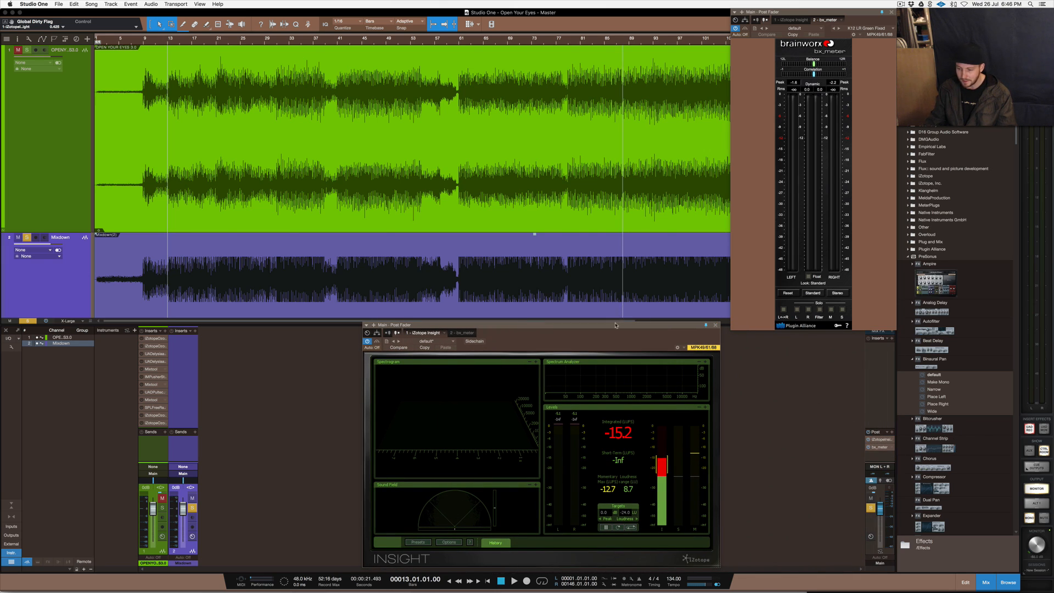
{"action": "left_click_drag", "start_coordinate": [621, 325], "coordinate": [770, 330]}
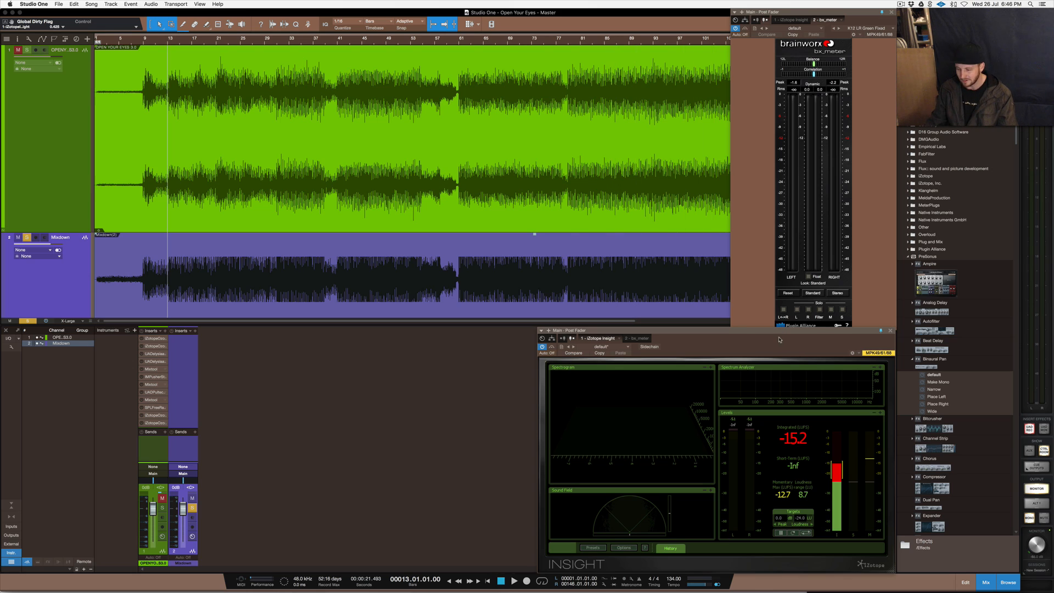
{"action": "left_click_drag", "start_coordinate": [745, 333], "coordinate": [747, 333]}
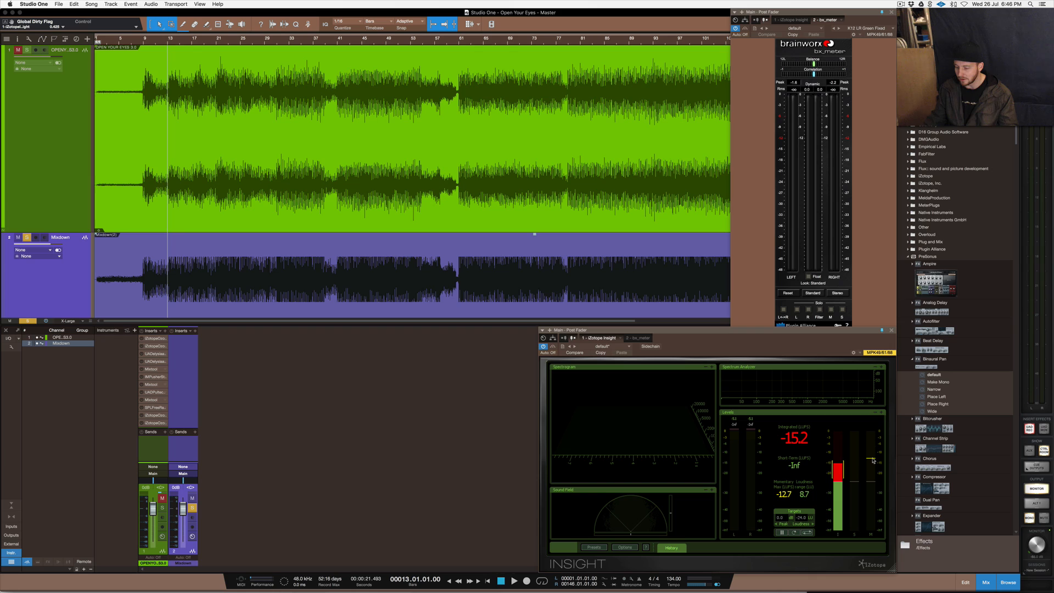
{"action": "left_click", "coordinate": [352, 427]}
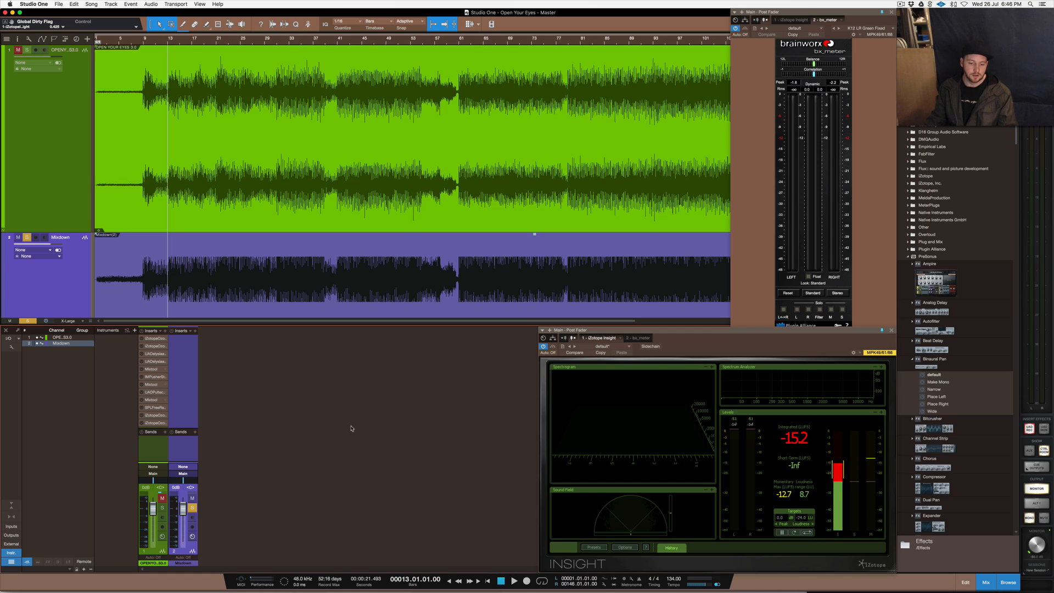
Inspect the first Ozone 7 Equalizer on OPEN YOUR EYES 3.0, checking its matching curve and the band 1 and band 8 filters
{"action": "left_click", "coordinate": [153, 338]}
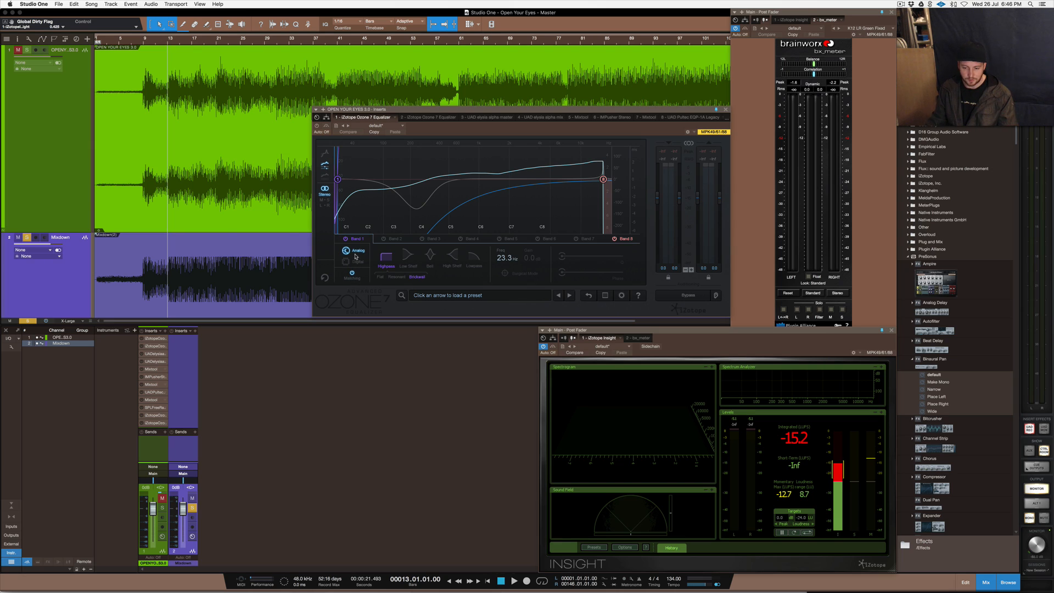
{"action": "left_click", "coordinate": [352, 279]}
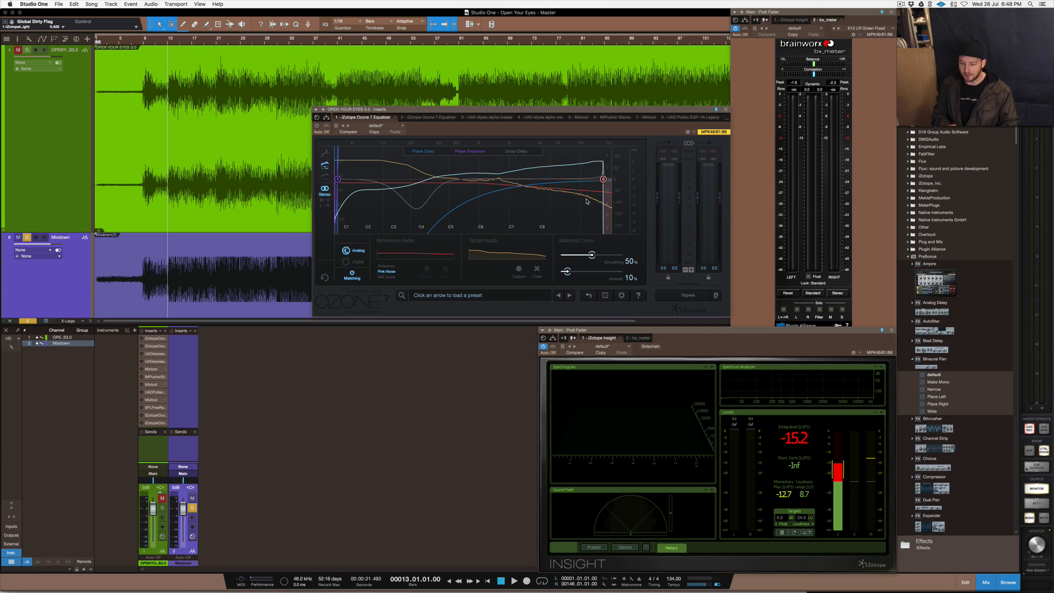
{"action": "left_click", "coordinate": [350, 252]}
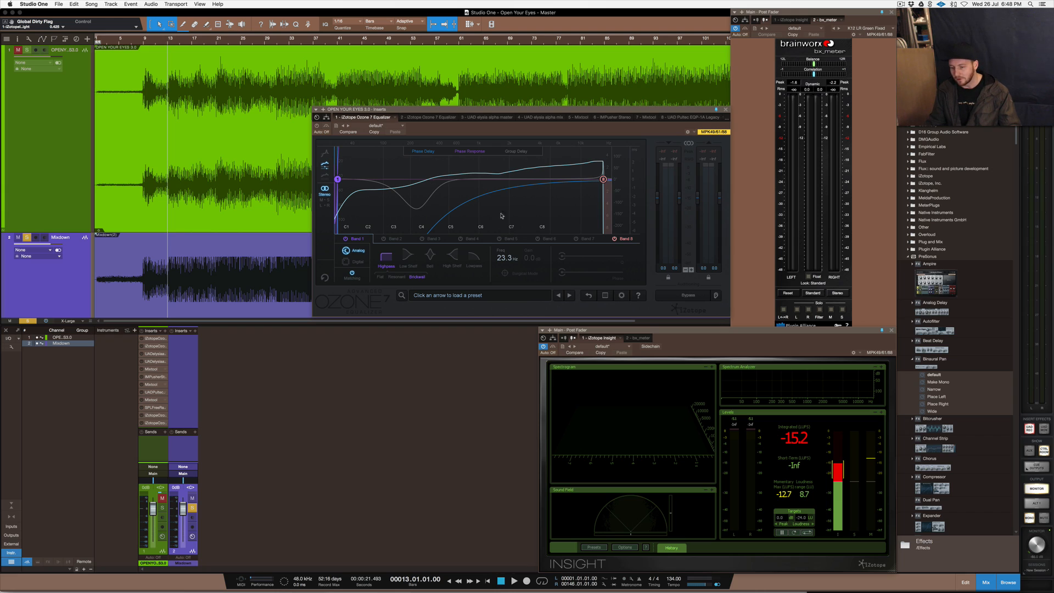
{"action": "left_click", "coordinate": [624, 240]}
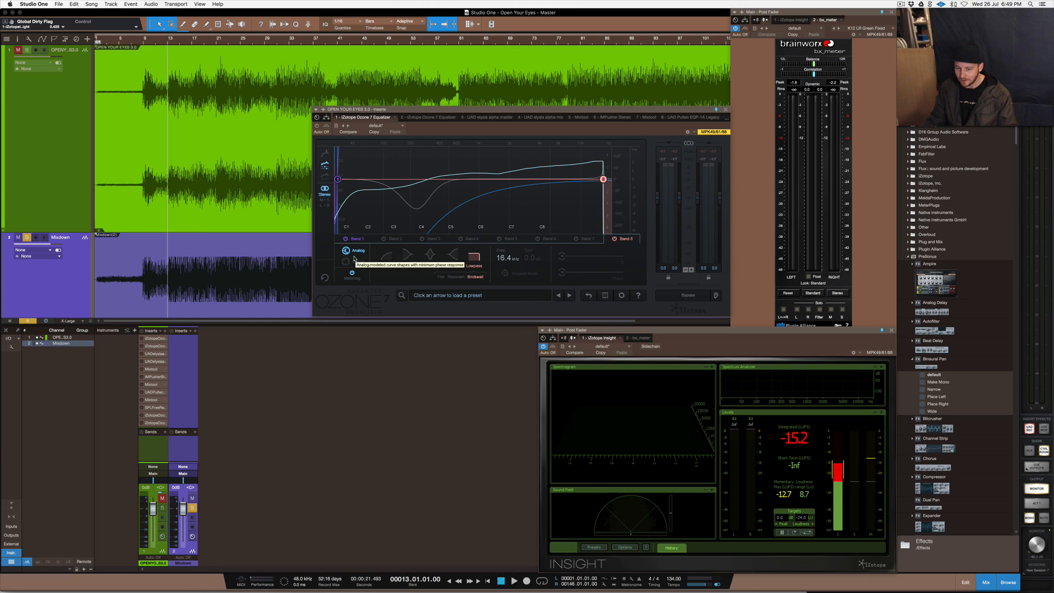
{"action": "left_click", "coordinate": [357, 239]}
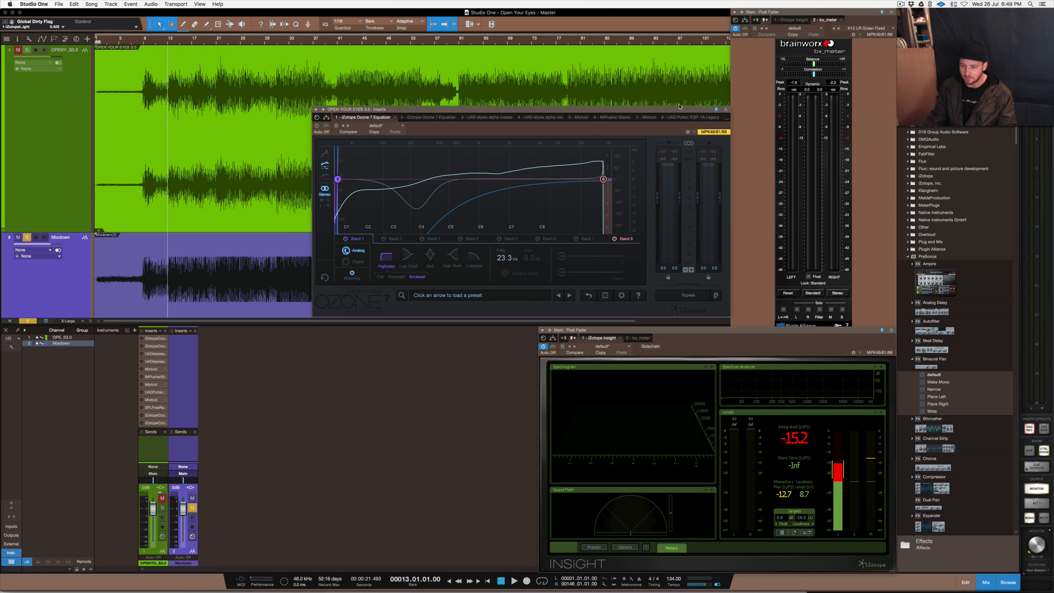
{"action": "left_click", "coordinate": [727, 110]}
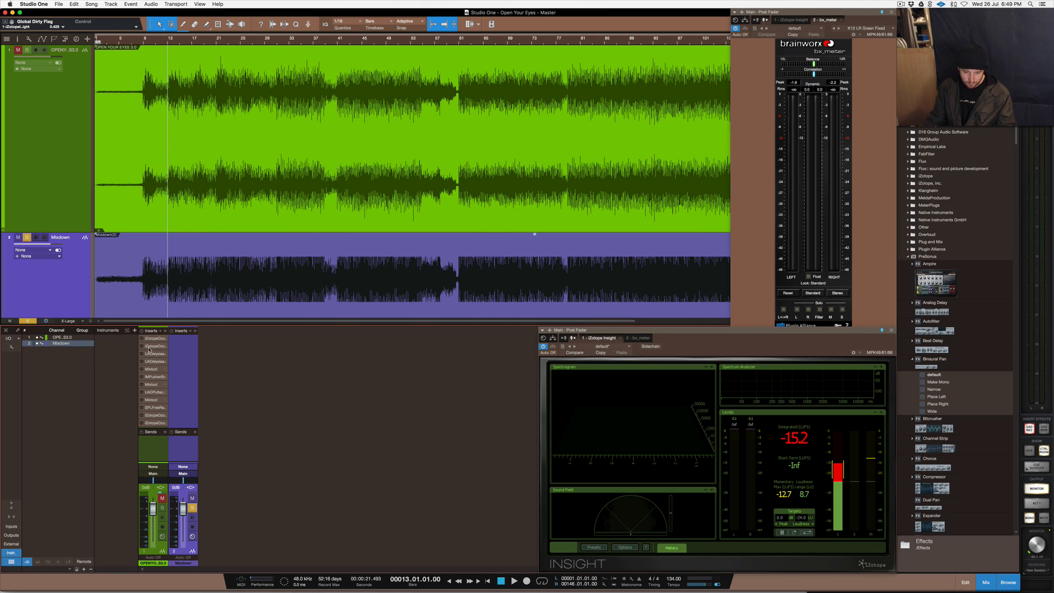
In the second Ozone 7 Equalizer, turn off side bands 3, 5 and 7 and select the band 1 highpass
{"action": "left_click", "coordinate": [149, 346]}
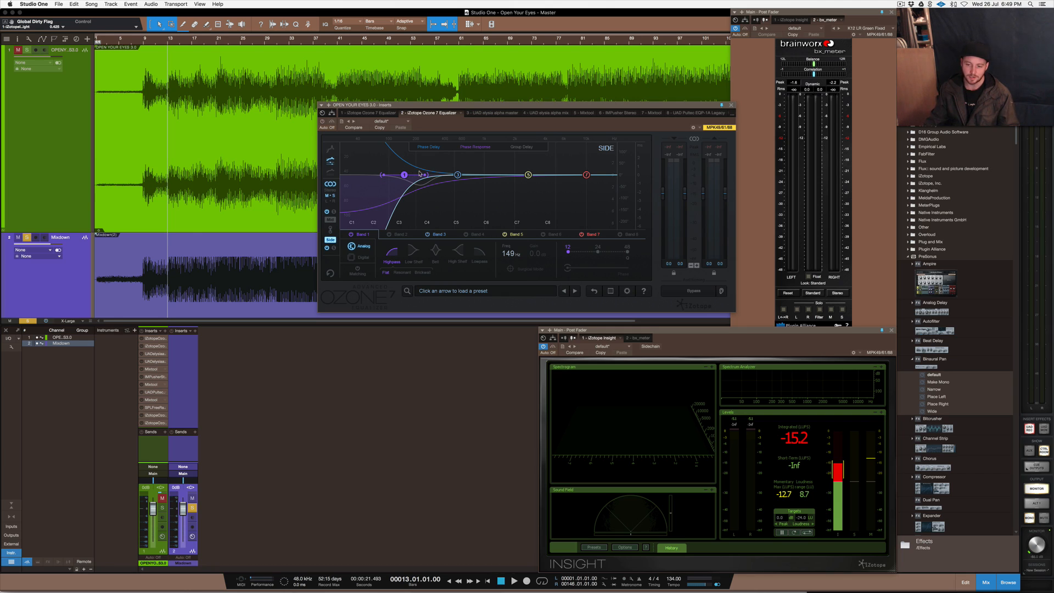
{"action": "left_click", "coordinate": [442, 234]}
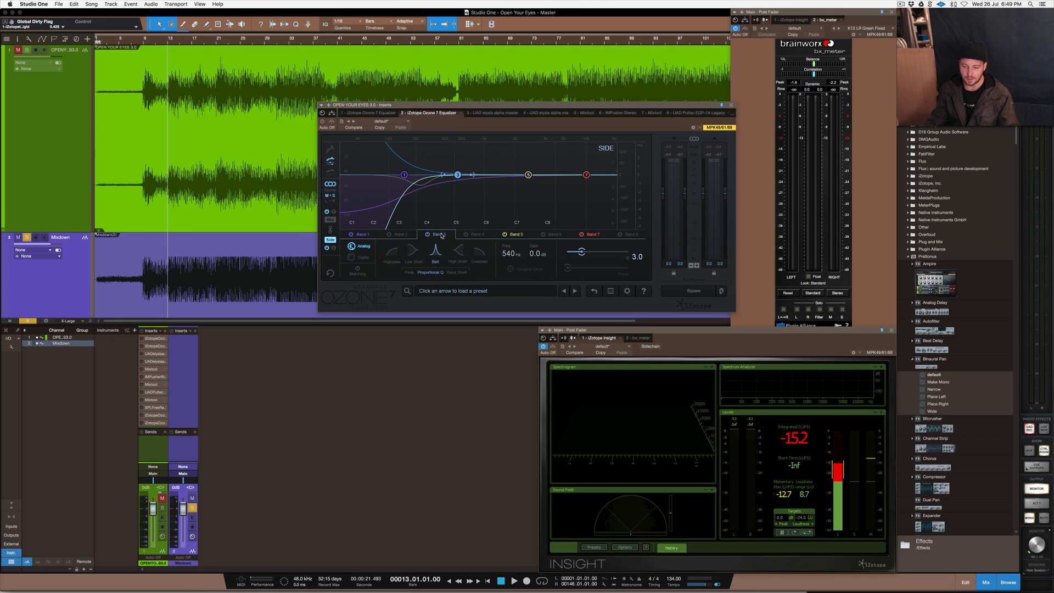
{"action": "left_click", "coordinate": [426, 235]}
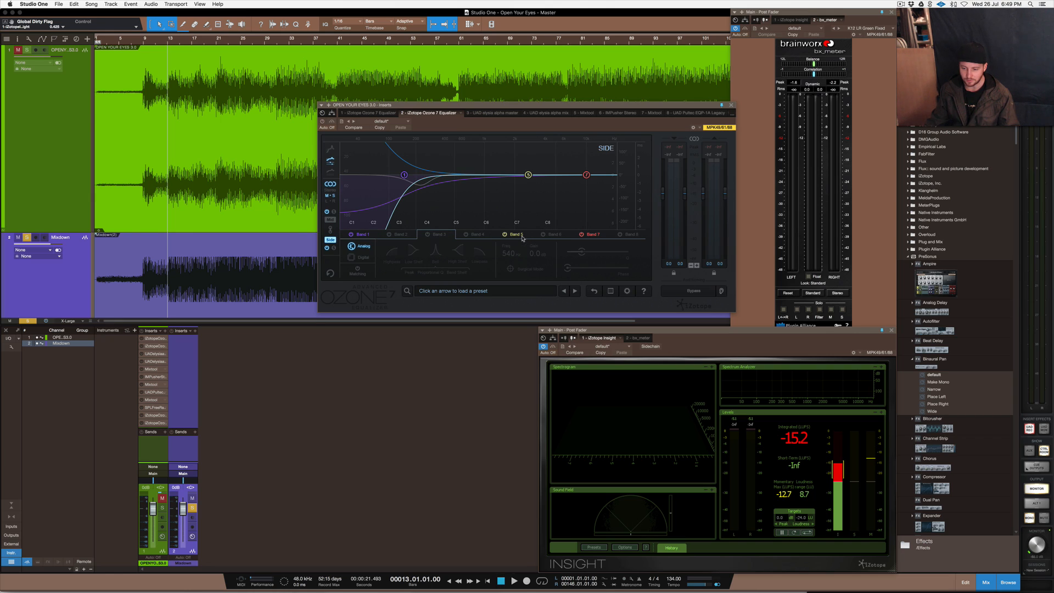
{"action": "left_click", "coordinate": [517, 234]}
{"action": "left_click", "coordinate": [505, 235]}
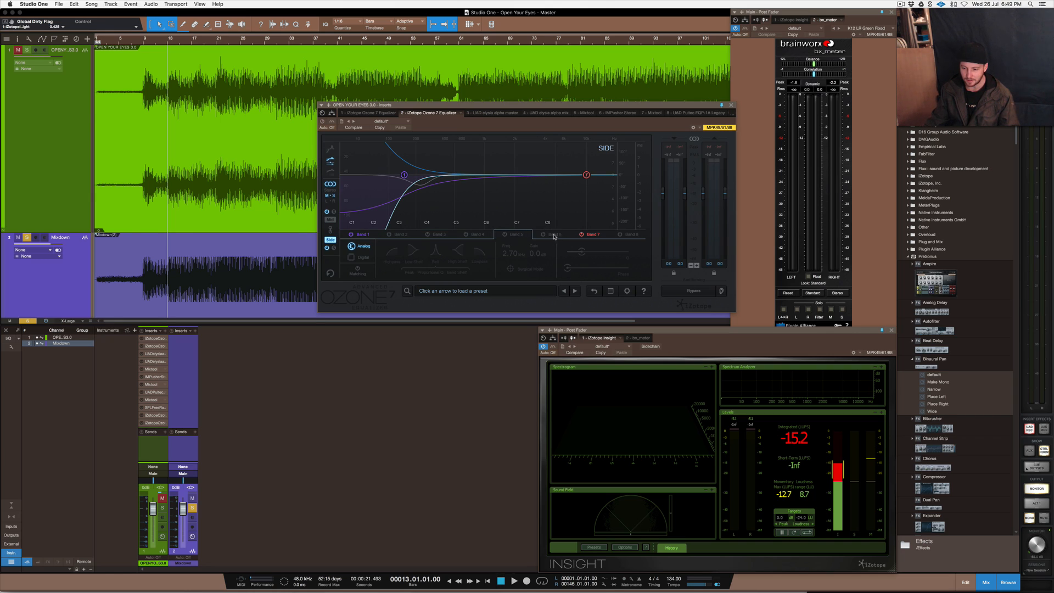
{"action": "left_click", "coordinate": [593, 235]}
{"action": "left_click", "coordinate": [581, 234]}
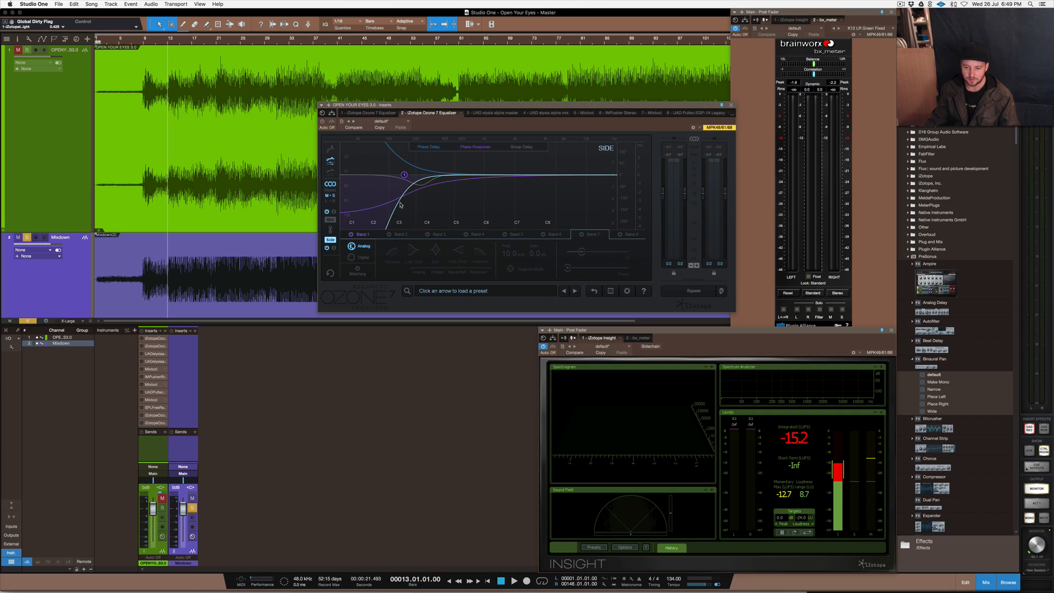
{"action": "left_click", "coordinate": [362, 234]}
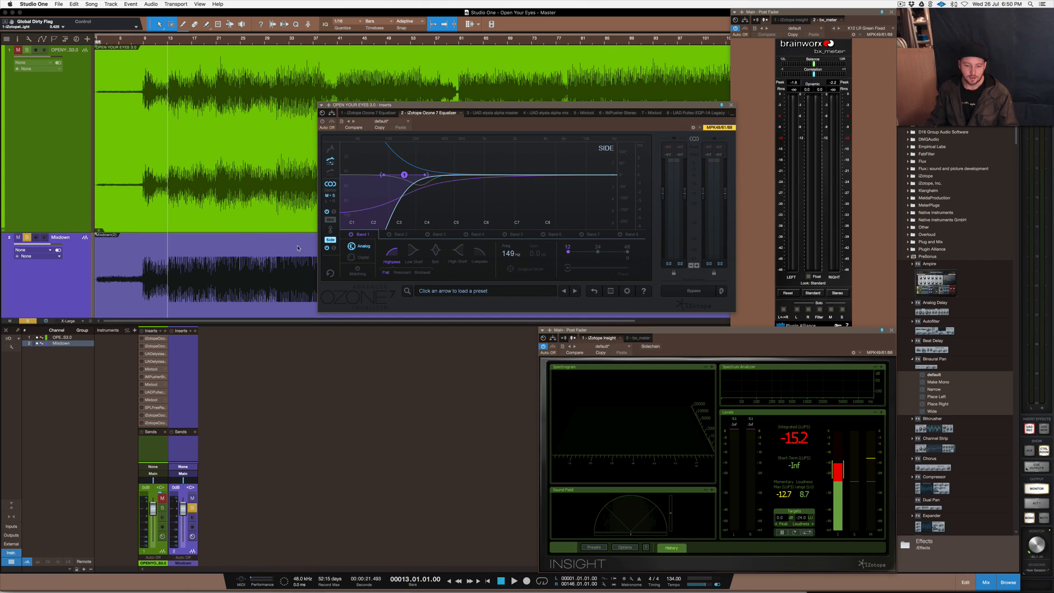
Inspect the UAD elysia alpha master compressor, and compare the original and Mixdown waveforms along the whole song
{"action": "left_click", "coordinate": [157, 354]}
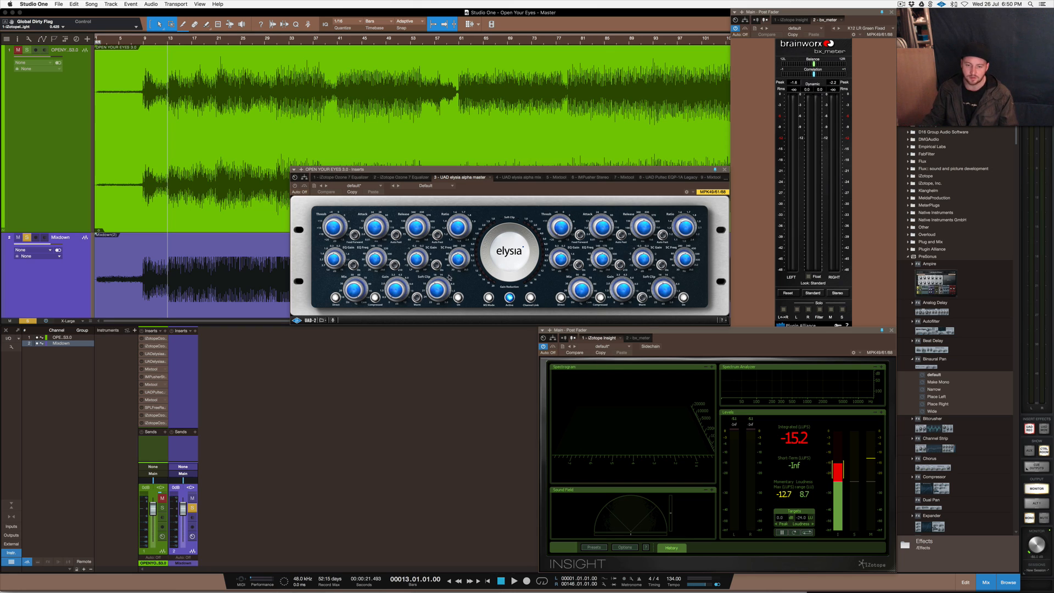
{"action": "left_click", "coordinate": [724, 169]}
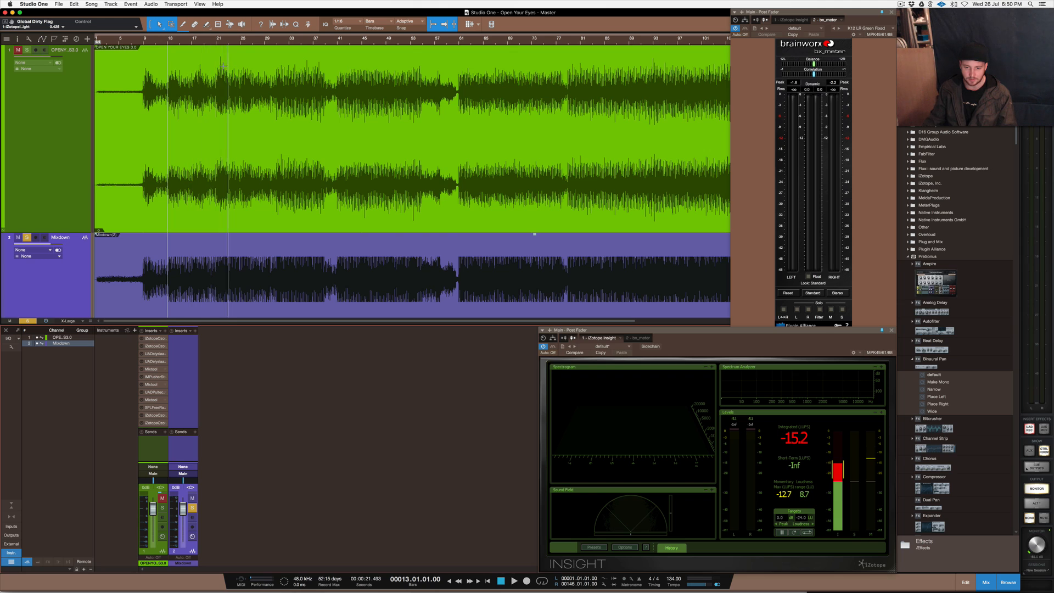
{"action": "scroll", "coordinate": [222, 65], "scroll_direction": "down", "scroll_amount": 4}
{"action": "scroll", "coordinate": [222, 64], "scroll_direction": "up", "scroll_amount": 2}
{"action": "scroll", "coordinate": [223, 64], "scroll_direction": "down", "scroll_amount": 2}
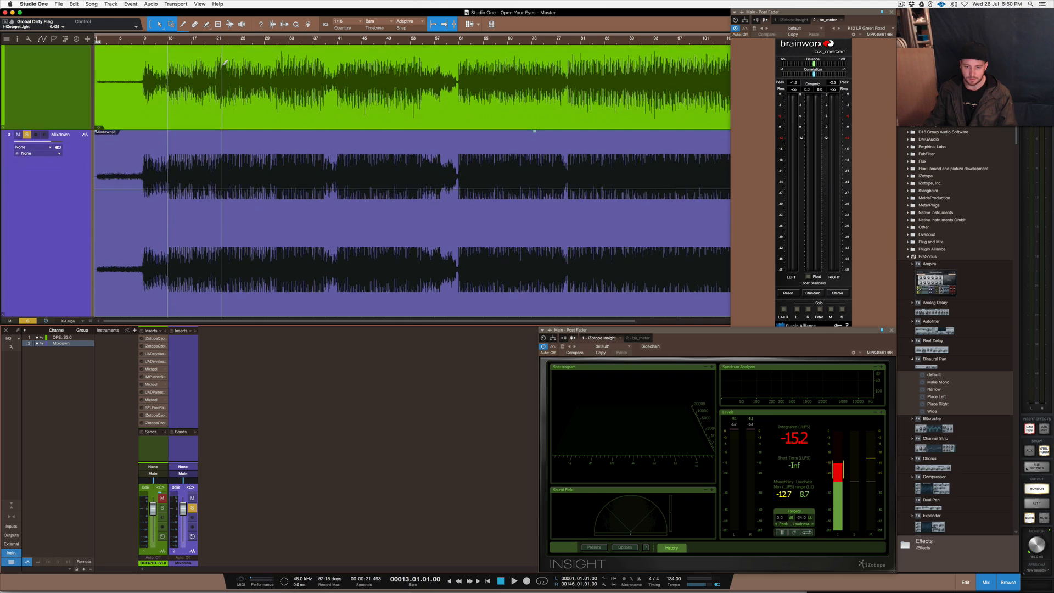
{"action": "scroll", "coordinate": [252, 94], "scroll_direction": "up", "scroll_amount": 4}
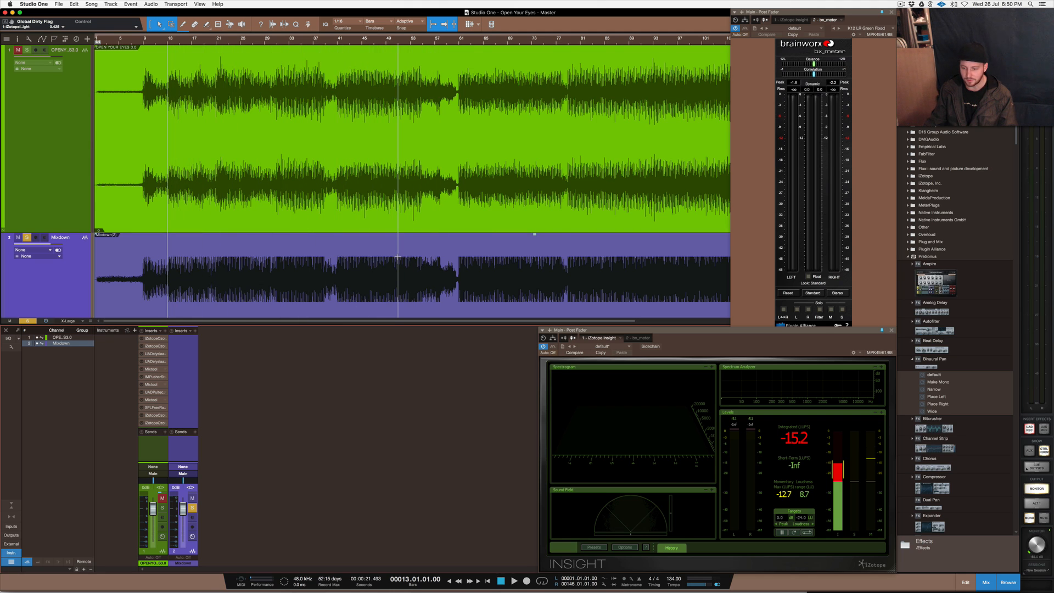
{"action": "scroll", "coordinate": [398, 257], "scroll_direction": "right", "scroll_amount": 10}
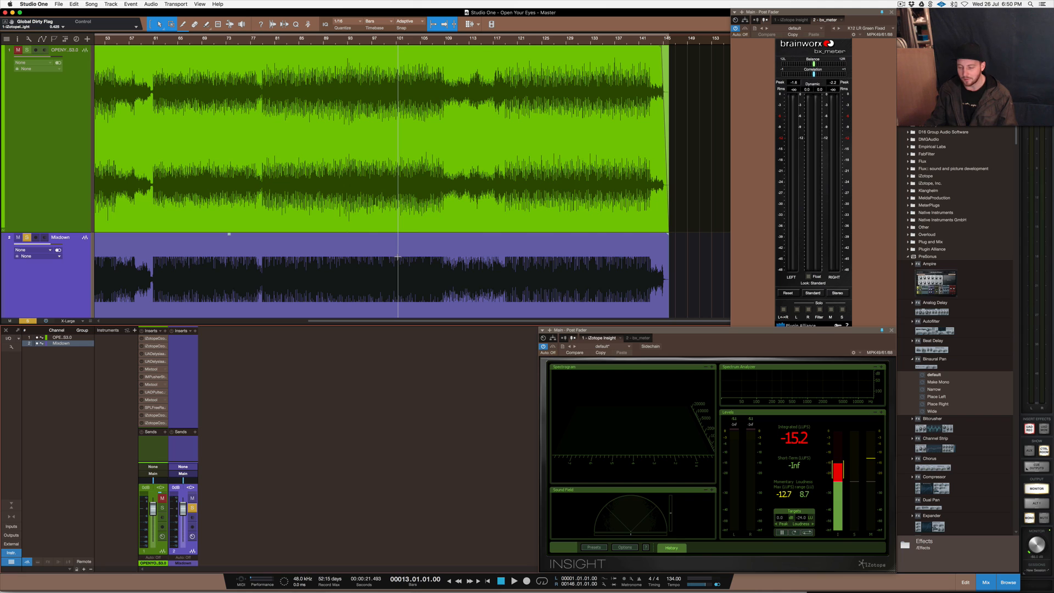
{"action": "scroll", "coordinate": [397, 256], "scroll_direction": "left", "scroll_amount": 10}
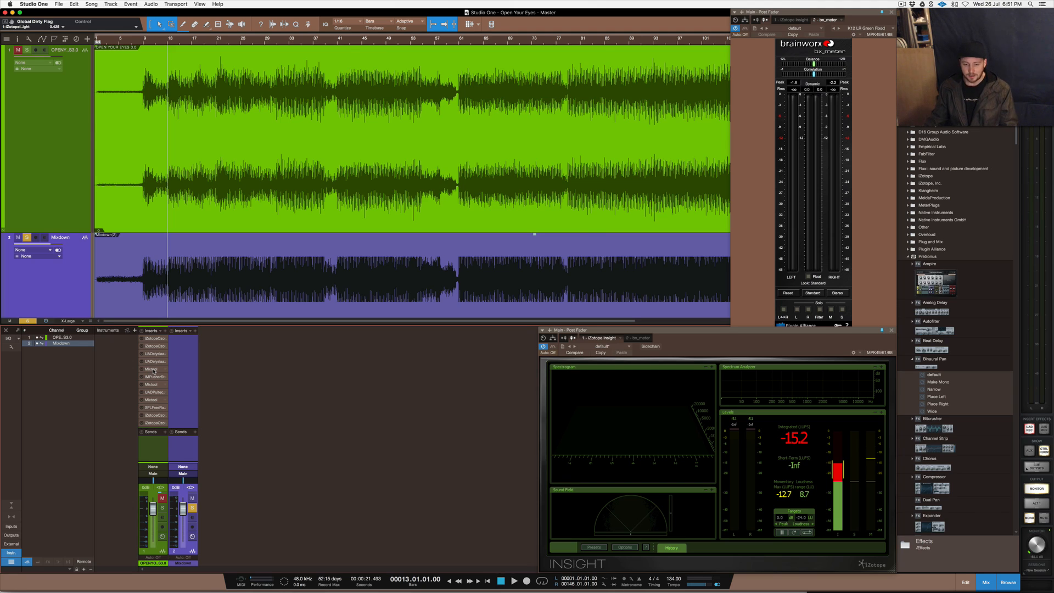
Open the insert routing view of the OPEN YOUR EYES 3.0 channel and close its macro controls window
{"action": "left_click", "coordinate": [162, 537]}
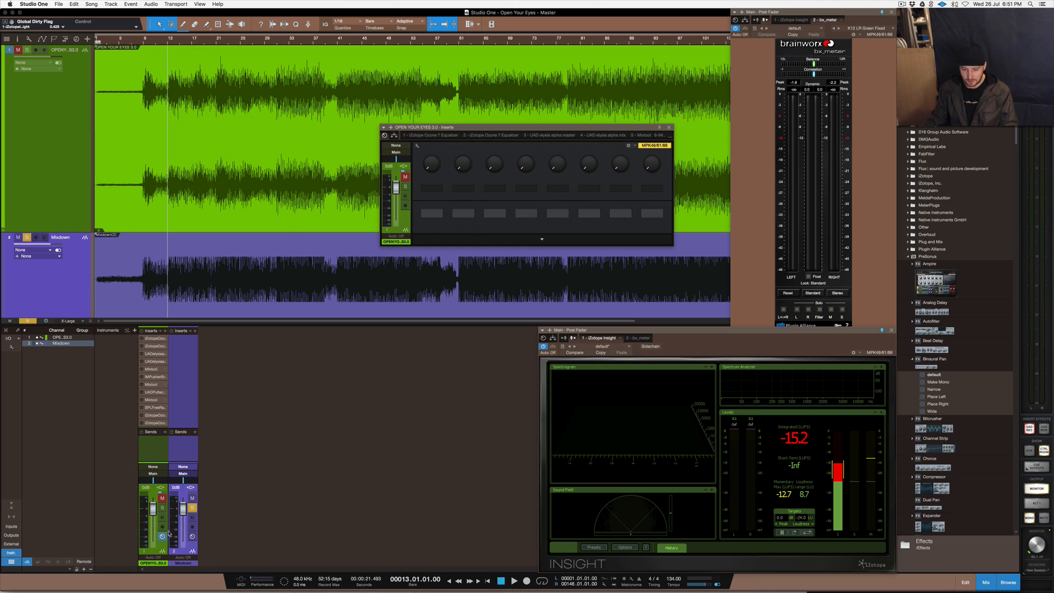
{"action": "left_click", "coordinate": [394, 135]}
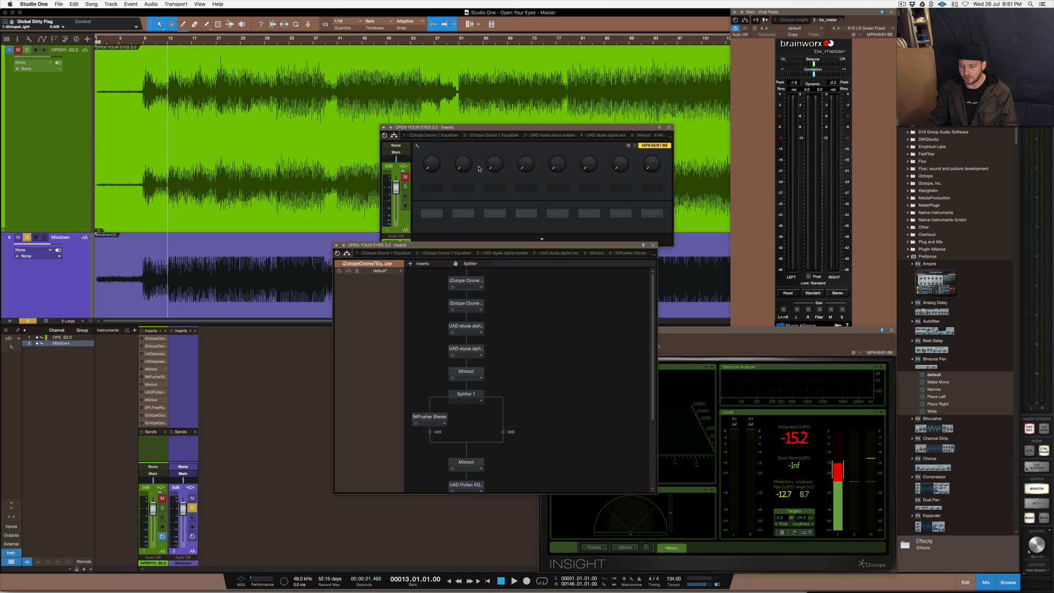
{"action": "left_click", "coordinate": [669, 128]}
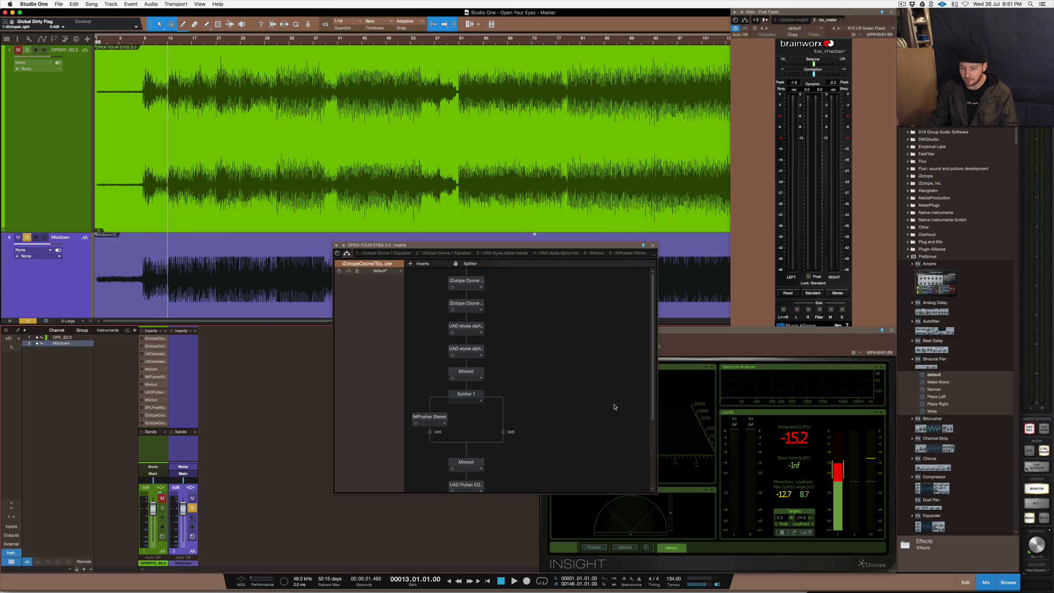
Inspect the Mixtool before the splitter, Splitter 1's split mode, and the IMPusher Stereo plug-in in the routing view
{"action": "double_click", "coordinate": [467, 372]}
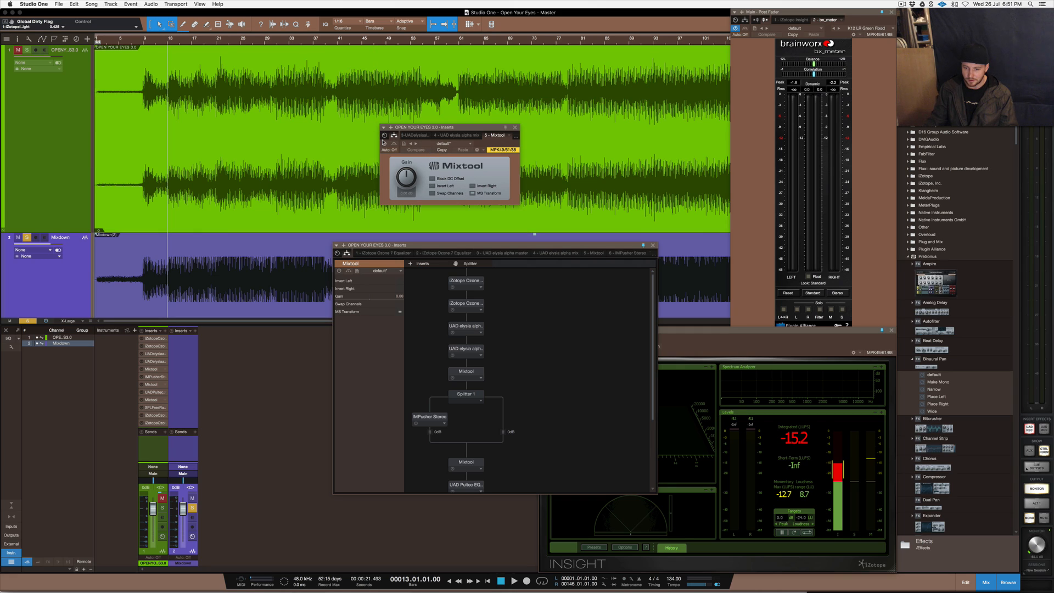
{"action": "left_click", "coordinate": [514, 127]}
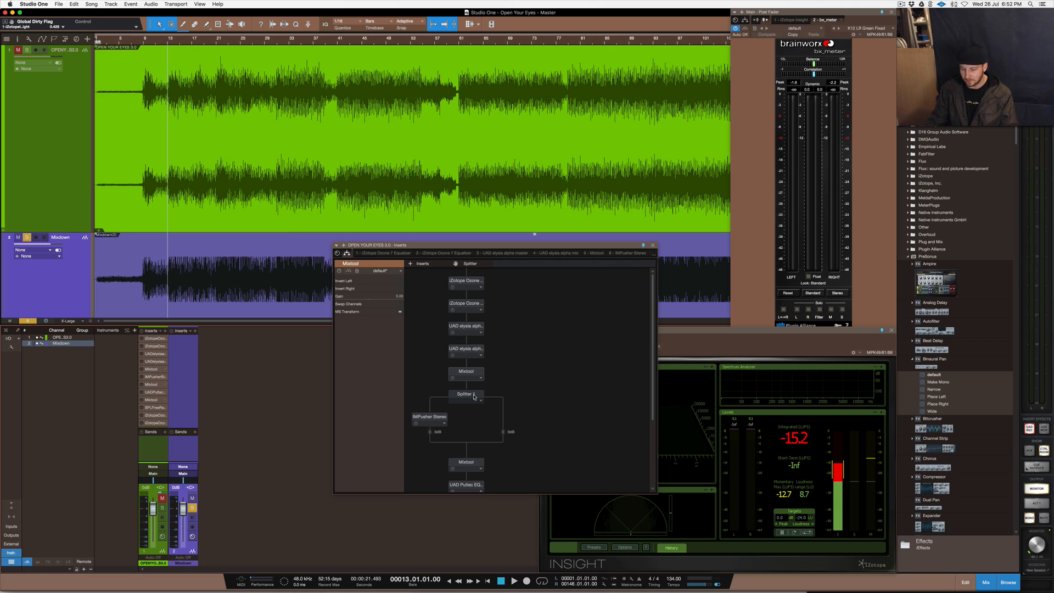
{"action": "left_click", "coordinate": [466, 395]}
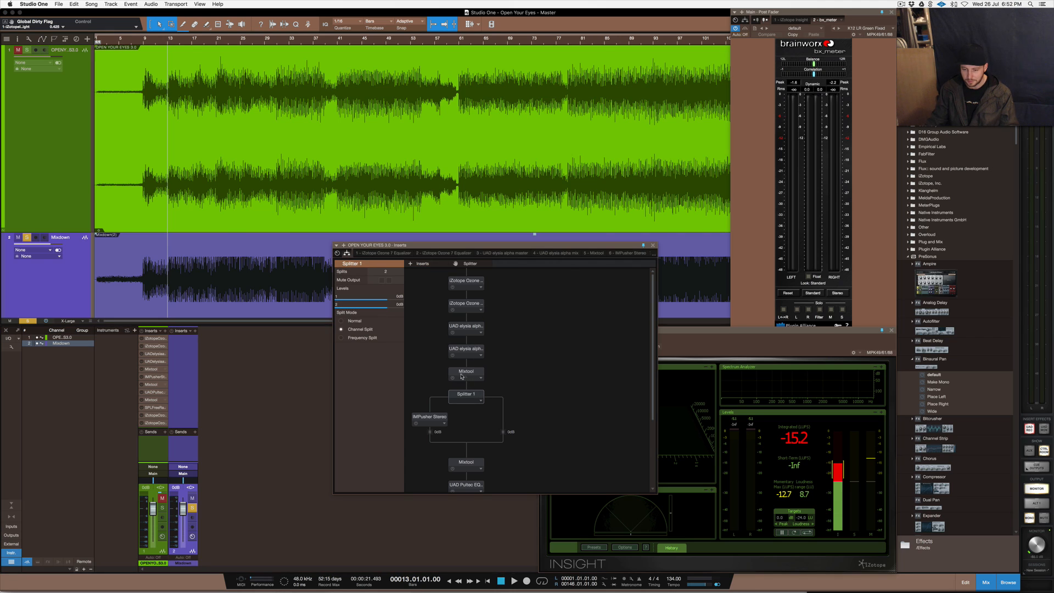
{"action": "double_click", "coordinate": [429, 420]}
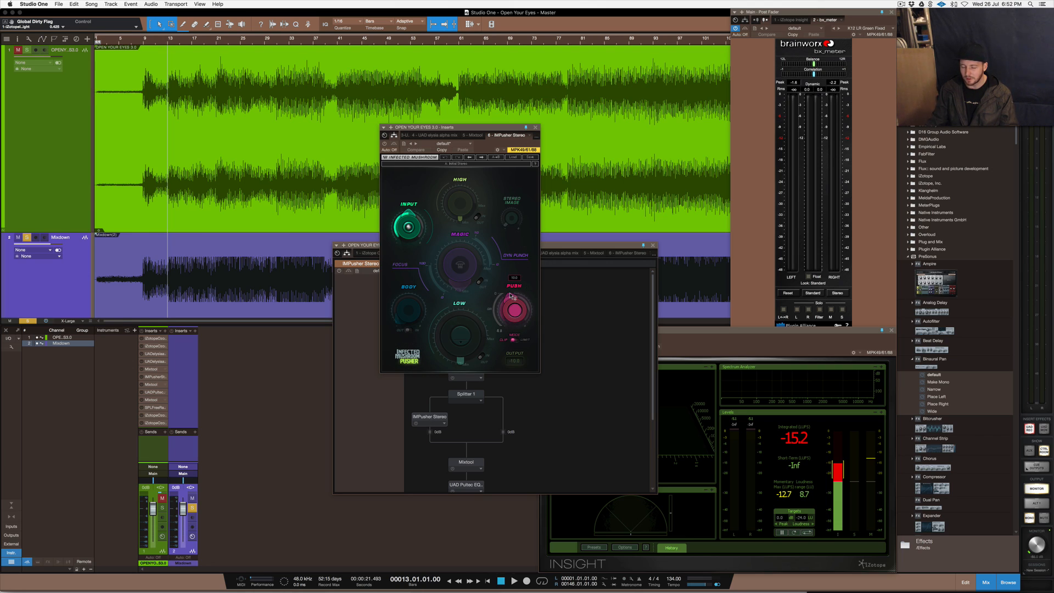
{"action": "left_click", "coordinate": [535, 128]}
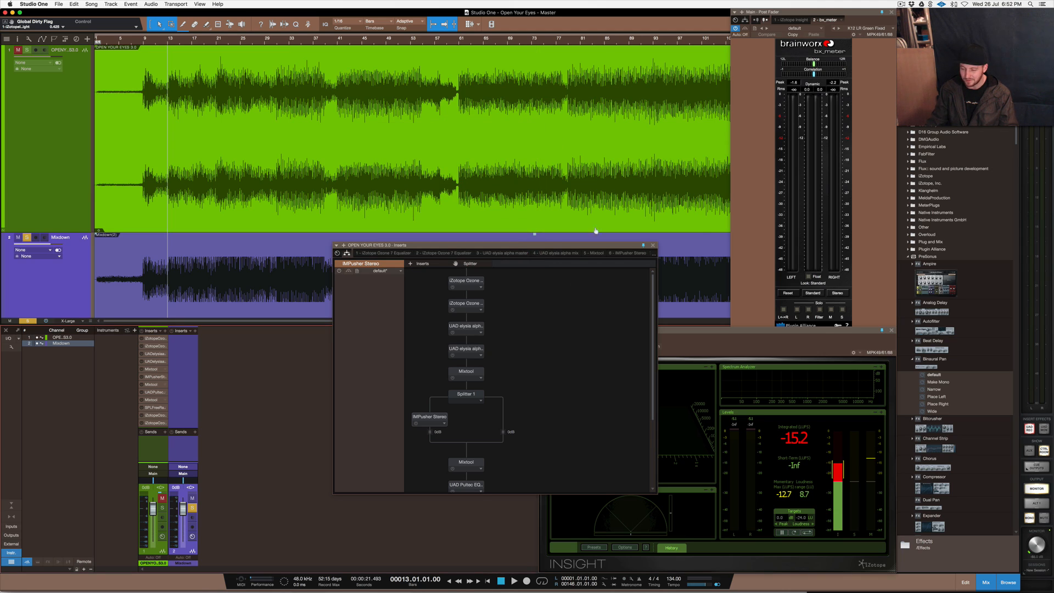
Inspect the IMPusher Stereo plug-in on Splitter 1's branch in the routing view and close its window
{"action": "scroll", "coordinate": [554, 399], "scroll_direction": "down", "scroll_amount": 4}
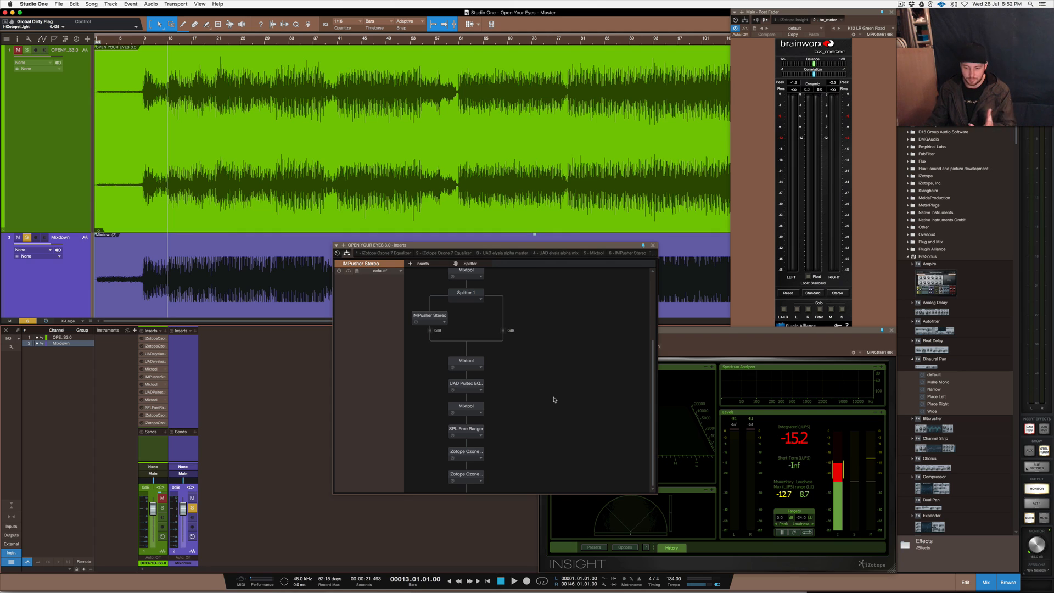
{"action": "double_click", "coordinate": [430, 316]}
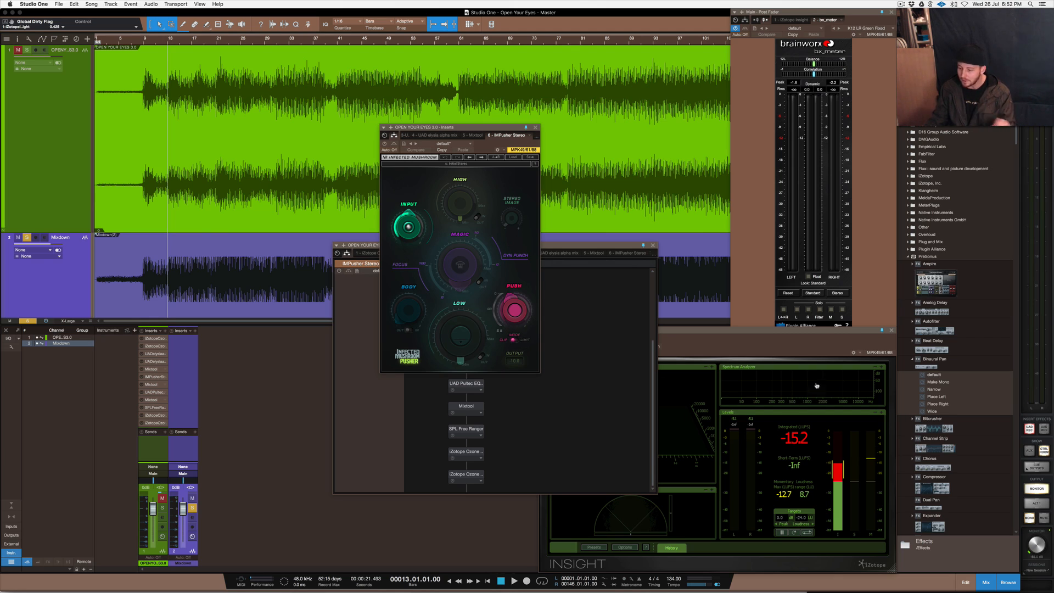
{"action": "left_click", "coordinate": [535, 127]}
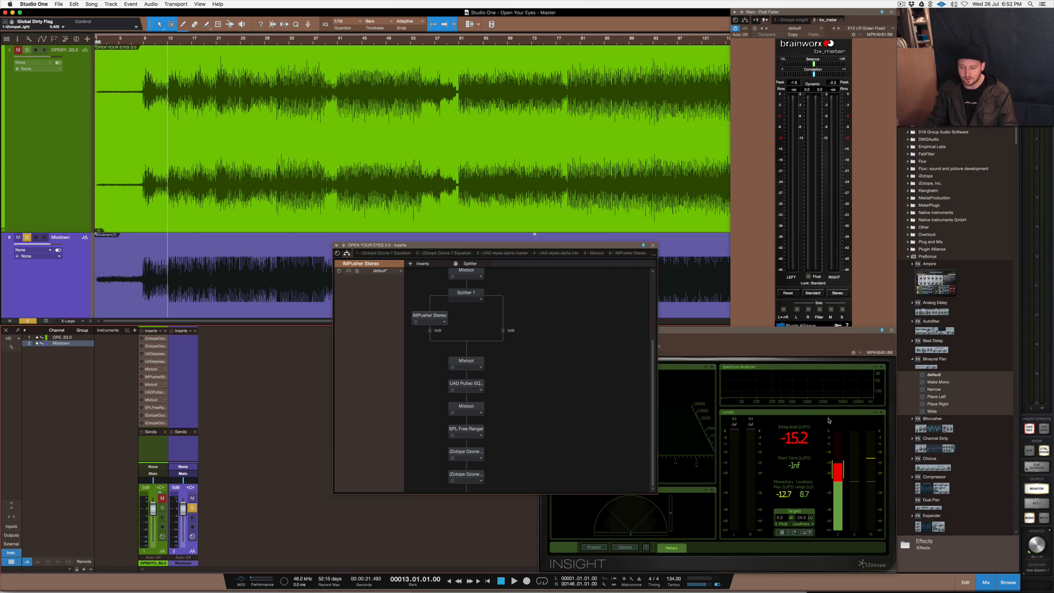
Inspect the Mixtool directly after Splitter 1, switching it on and back off, and close its window
{"action": "left_click", "coordinate": [473, 361]}
{"action": "double_click", "coordinate": [473, 362]}
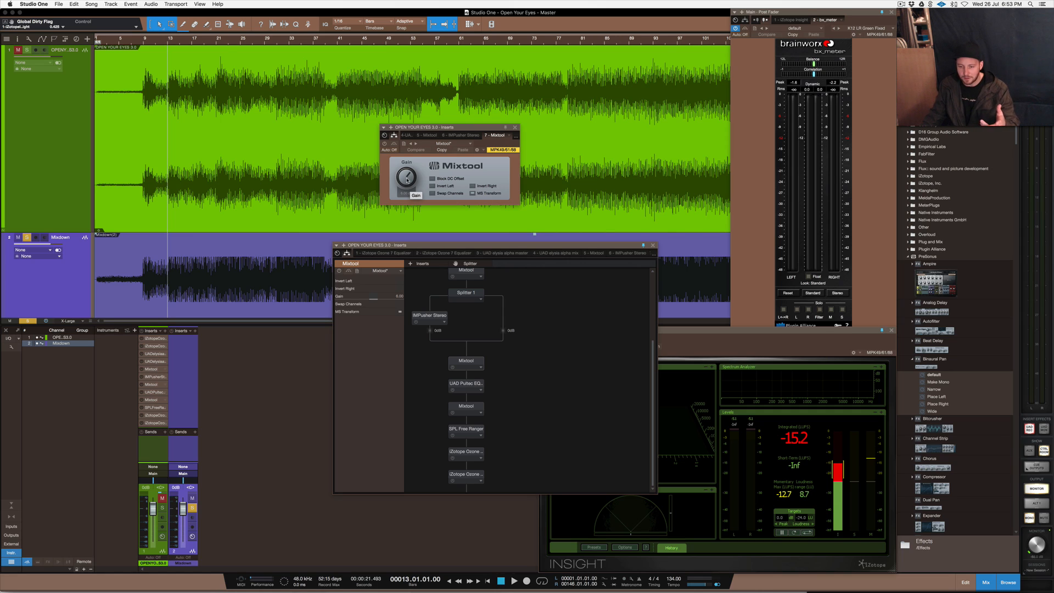
{"action": "left_click", "coordinate": [385, 143]}
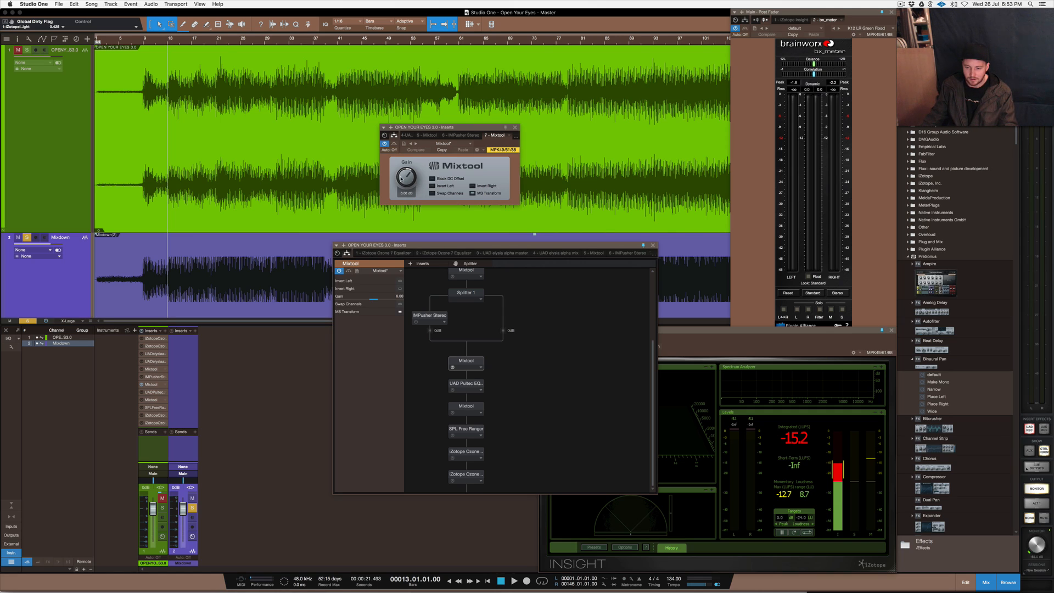
{"action": "left_click", "coordinate": [384, 144]}
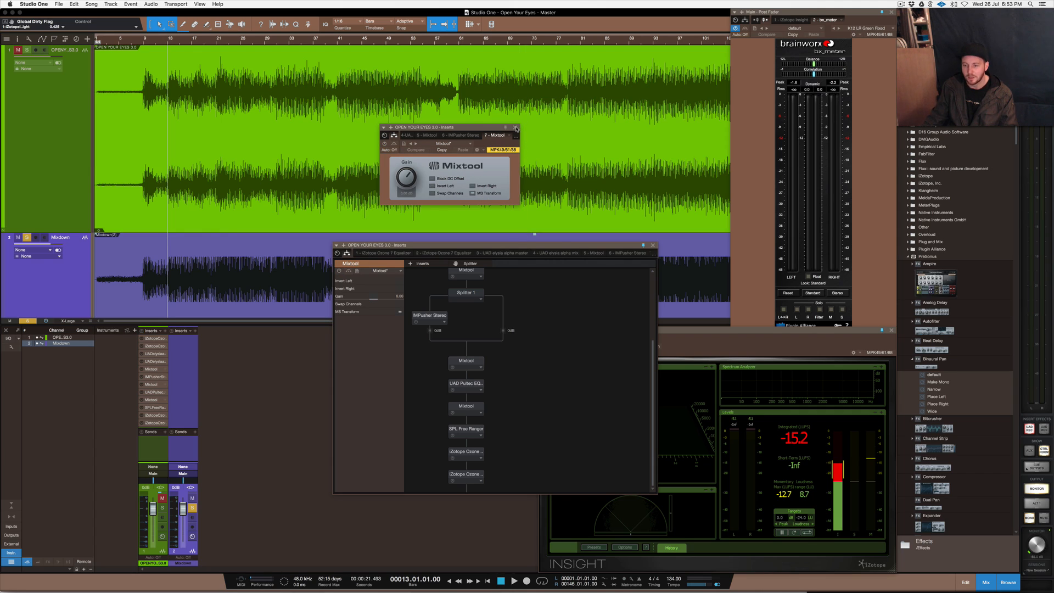
{"action": "left_click", "coordinate": [514, 127]}
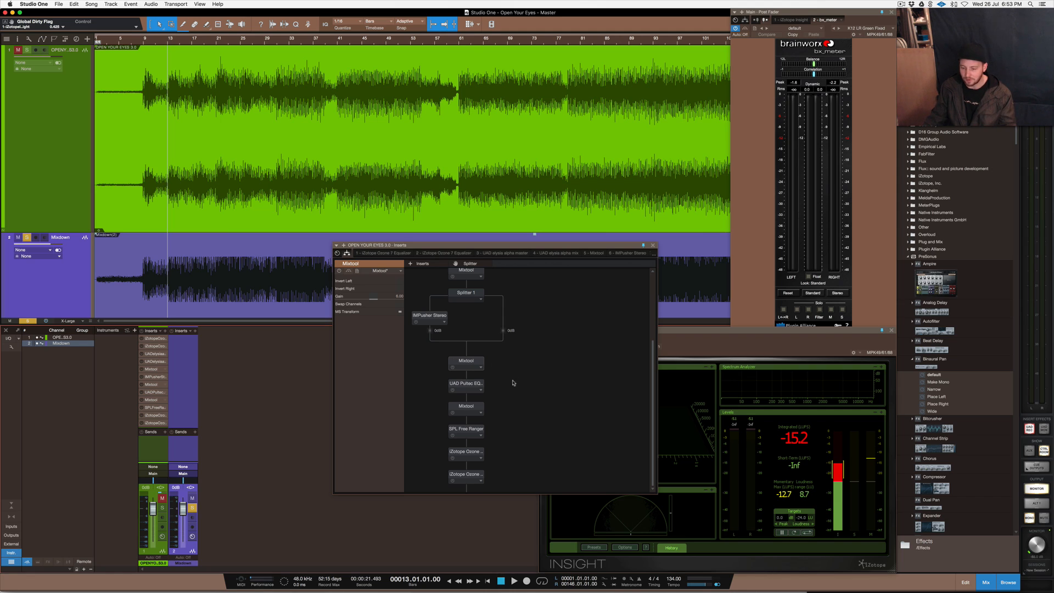
Inspect the UAD Pultec EQP-1A Legacy and the Mixtool following it, briefly switching that Mixtool on and off
{"action": "double_click", "coordinate": [469, 387]}
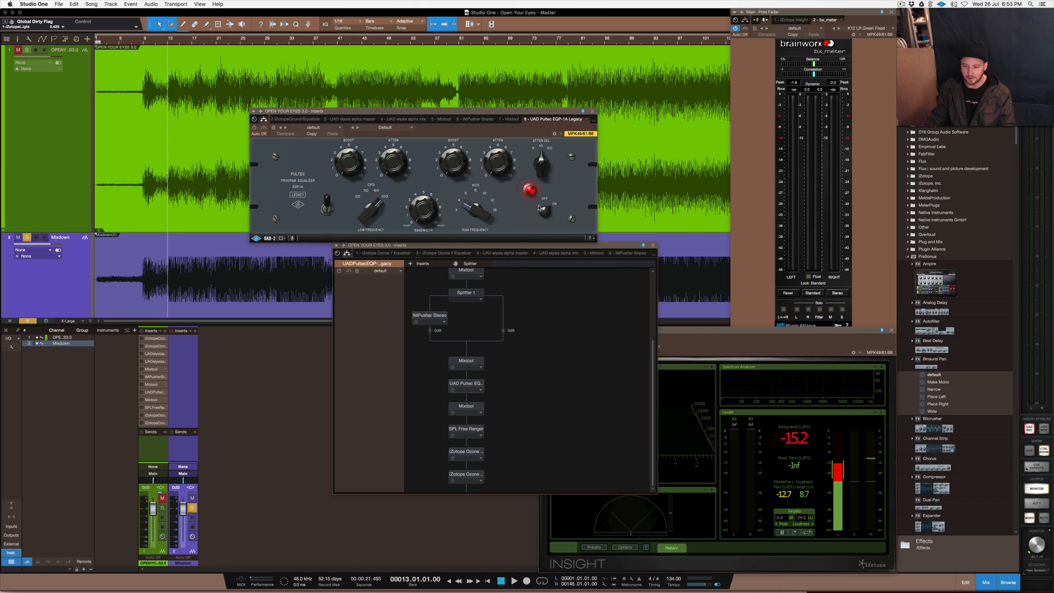
{"action": "left_click", "coordinate": [592, 110]}
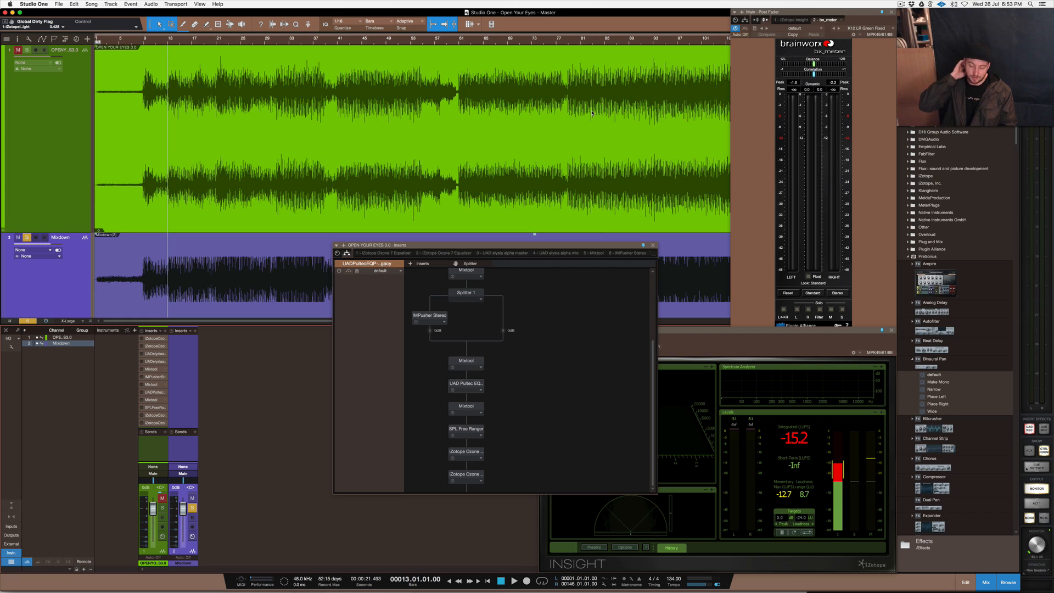
{"action": "double_click", "coordinate": [465, 408]}
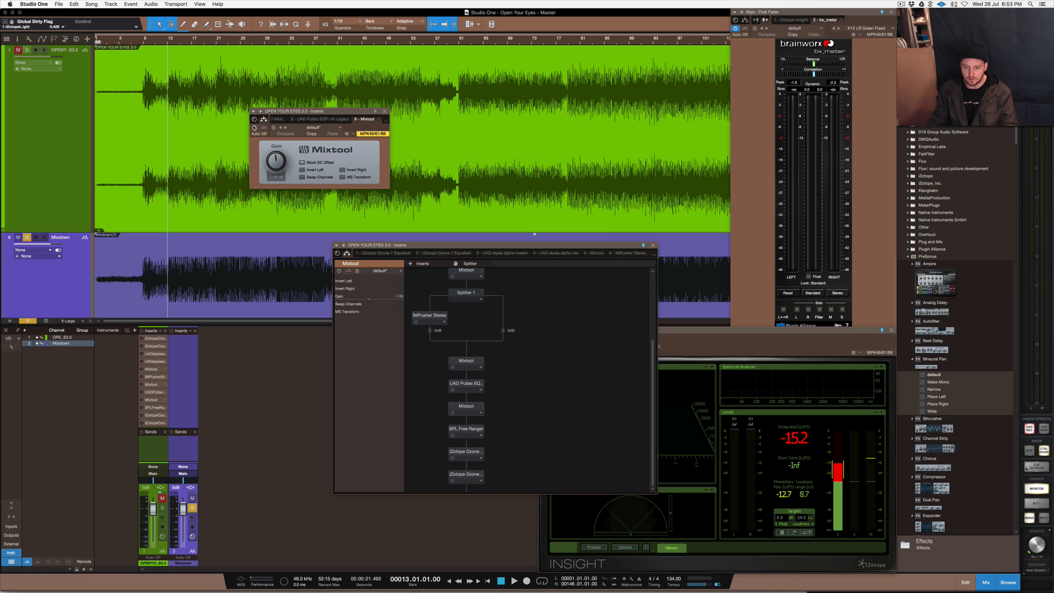
{"action": "left_click", "coordinate": [254, 127]}
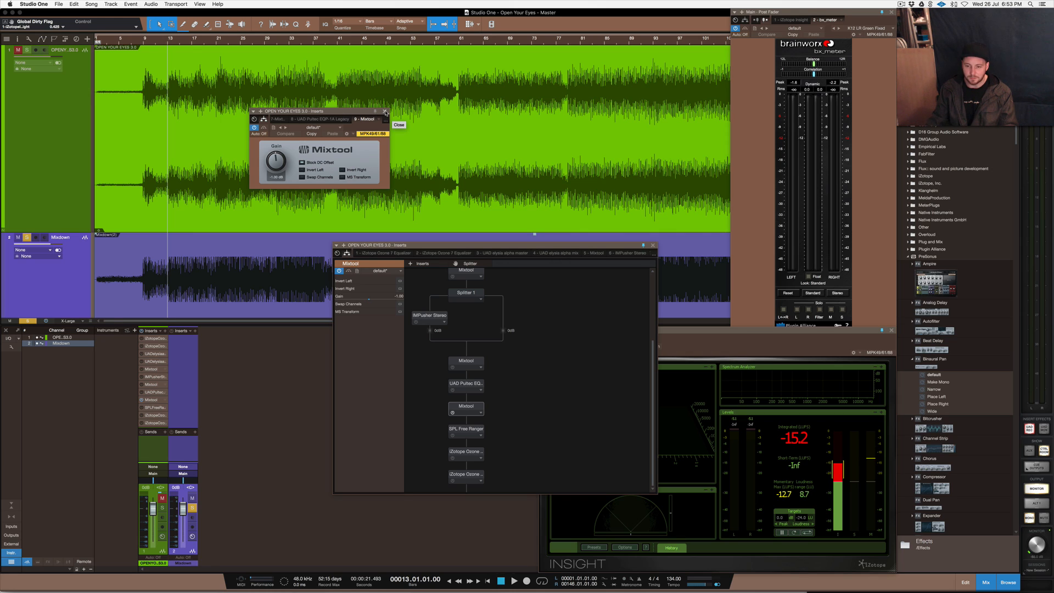
{"action": "left_click", "coordinate": [253, 127]}
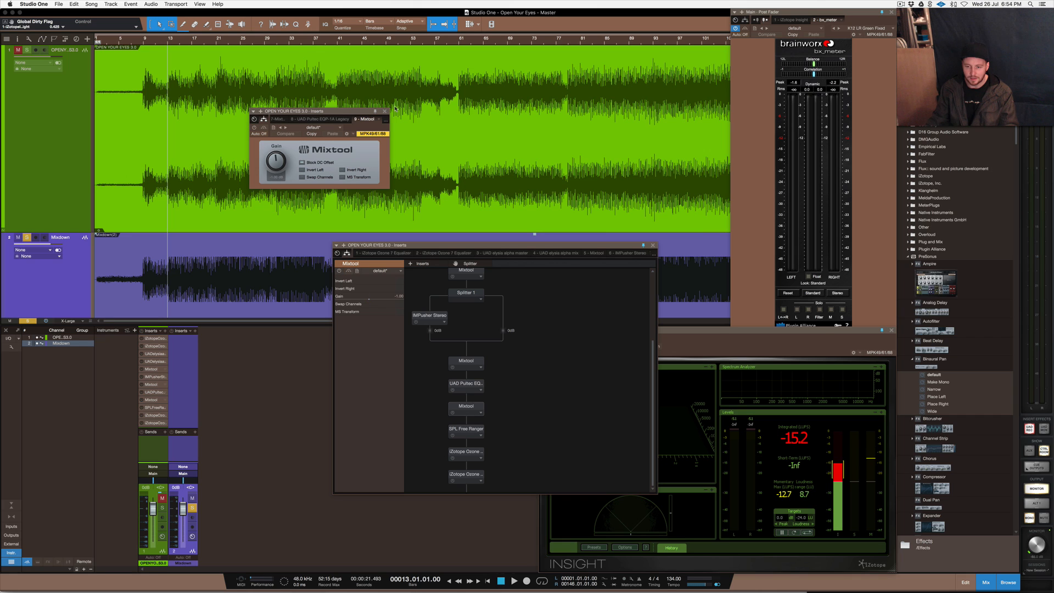
{"action": "left_click", "coordinate": [384, 111]}
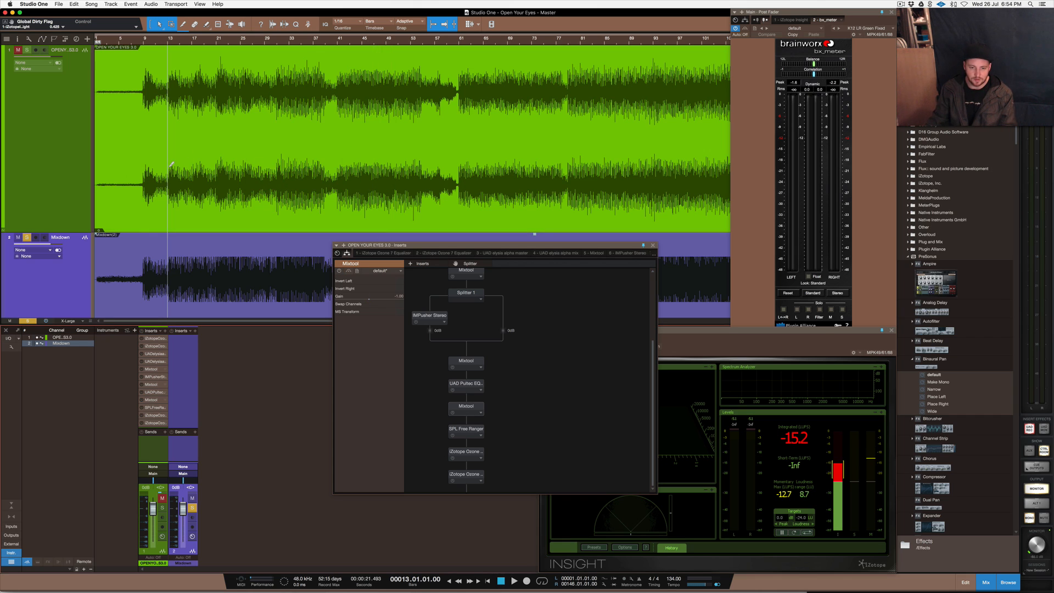
Close the insert routing view and compare the OPEN YOUR EYES 3.0 and Mixdown waveforms through to the song's end
{"action": "scroll", "coordinate": [171, 164], "scroll_direction": "down", "scroll_amount": 5}
{"action": "scroll", "coordinate": [171, 163], "scroll_direction": "up", "scroll_amount": 1}
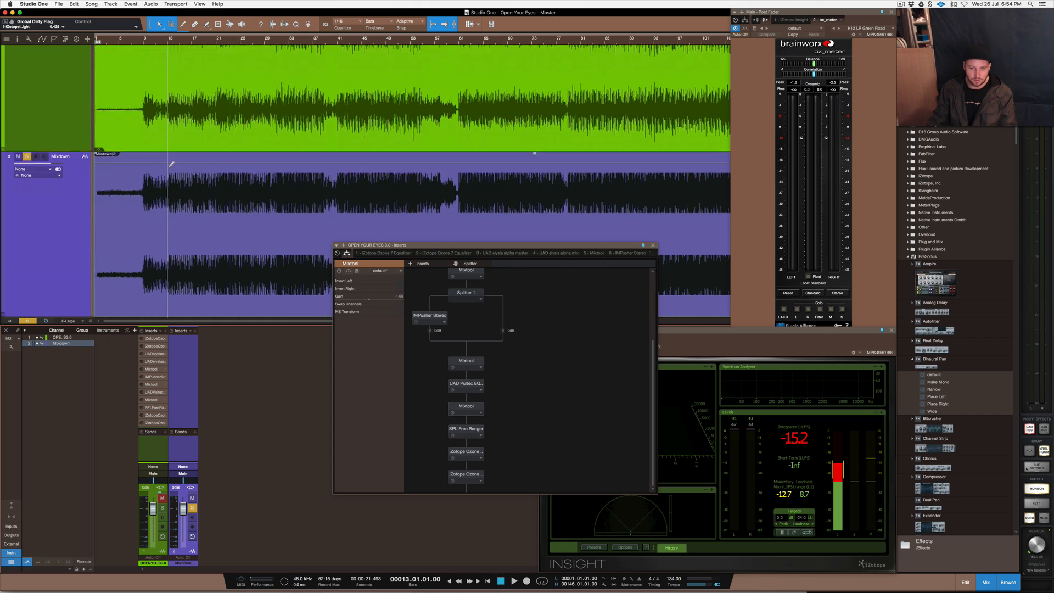
{"action": "scroll", "coordinate": [168, 167], "scroll_direction": "down", "scroll_amount": 2}
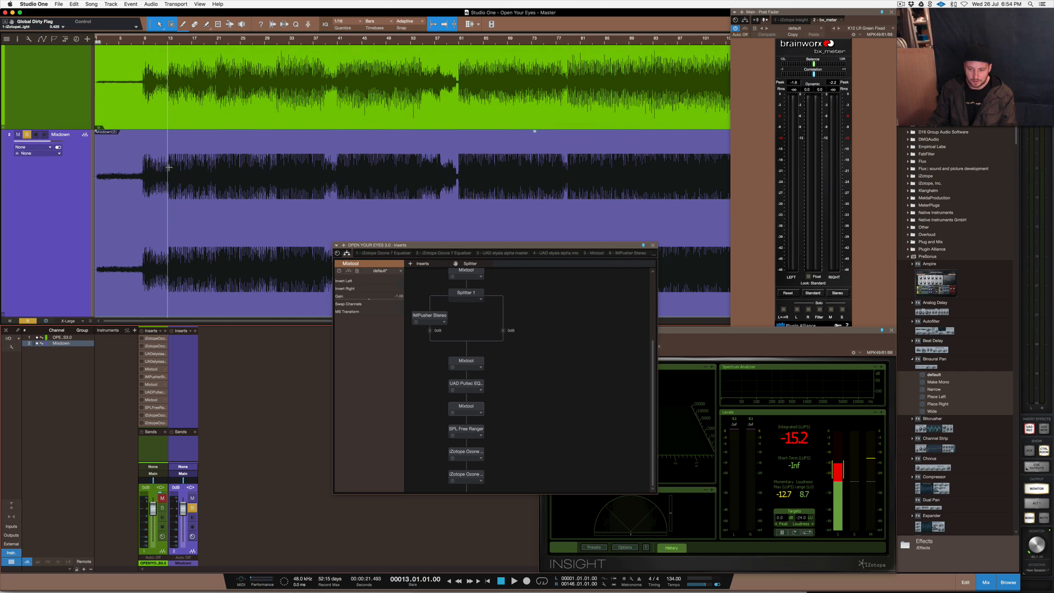
{"action": "left_click", "coordinate": [652, 245]}
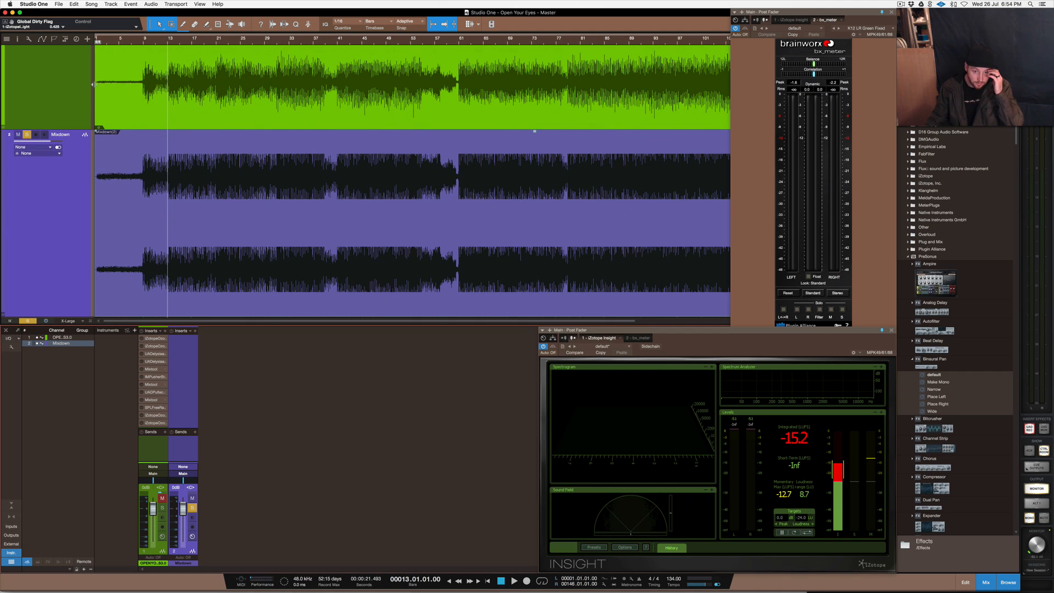
{"action": "scroll", "coordinate": [255, 157], "scroll_direction": "right", "scroll_amount": 3}
{"action": "scroll", "coordinate": [255, 157], "scroll_direction": "right", "scroll_amount": 10}
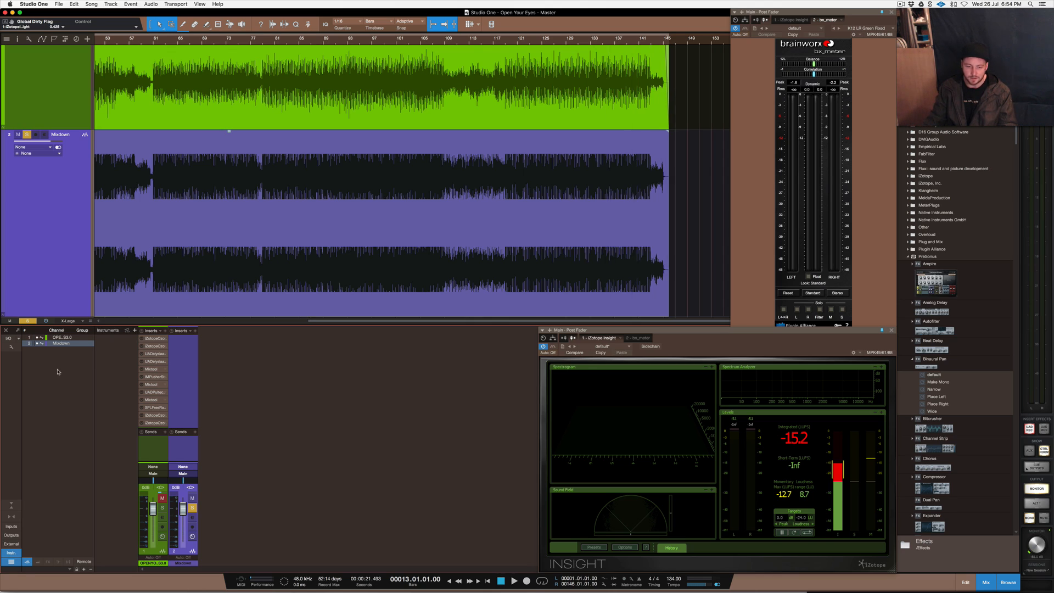
Inspect the SPL Free Ranger insert on the OPEN YOUR EYES 3.0 channel and close its window
{"action": "left_click", "coordinate": [149, 408]}
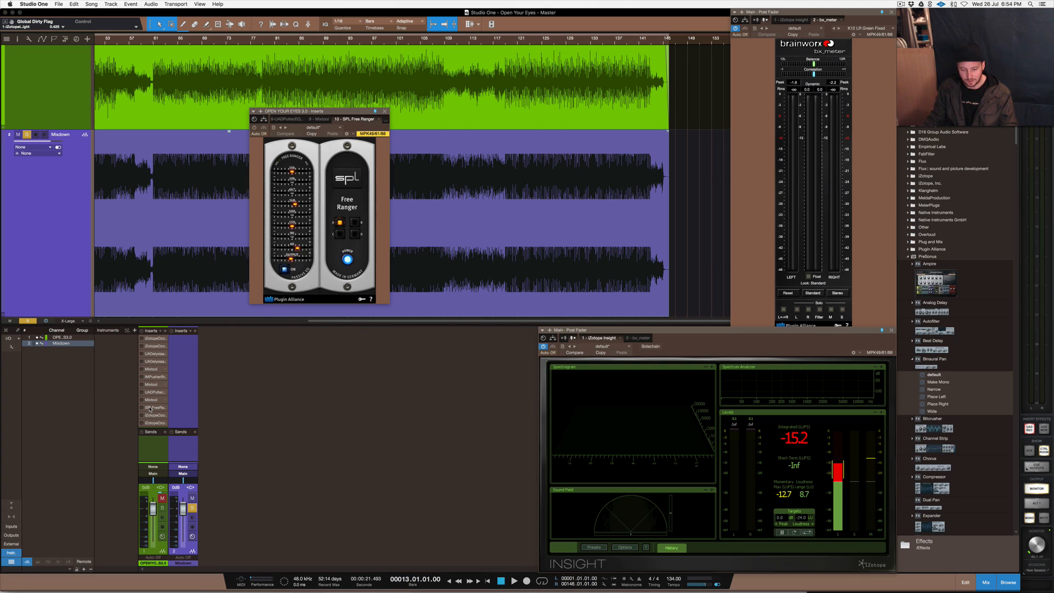
{"action": "left_click_drag", "start_coordinate": [328, 113], "coordinate": [378, 127]}
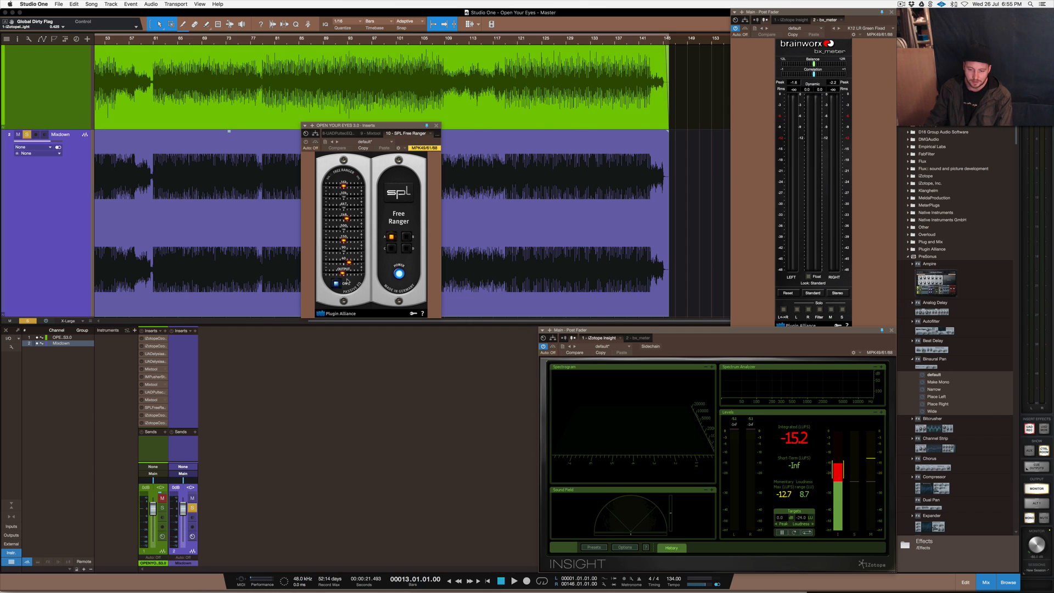
{"action": "left_click", "coordinate": [436, 125]}
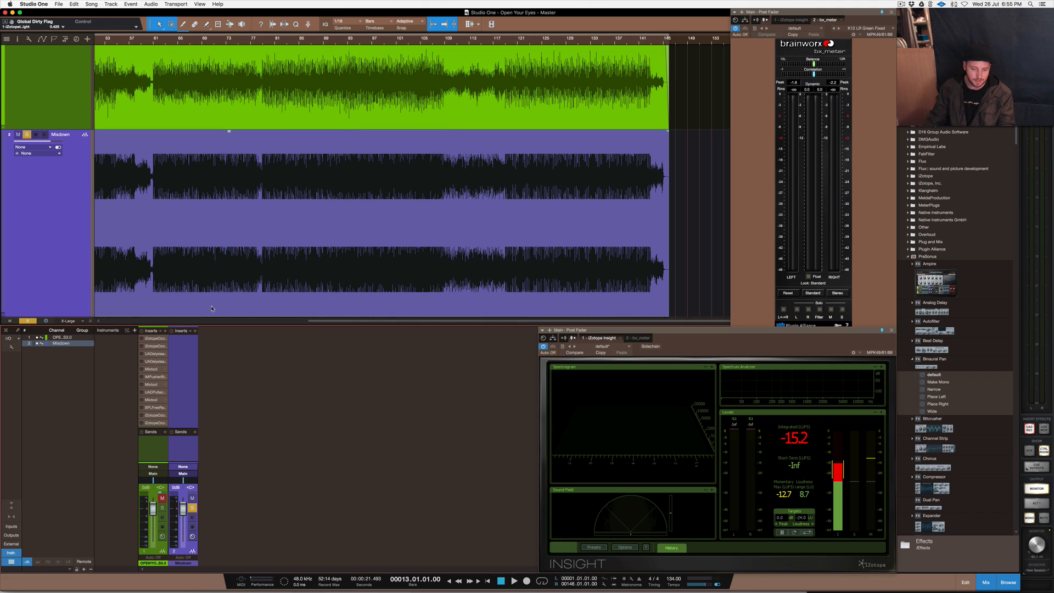
Open the iZotope Ozone 7 Imager insert and activate it, with the OPEN YOUR EYES 3.0 track soloed instead of Mixdown
{"action": "left_click", "coordinate": [154, 416]}
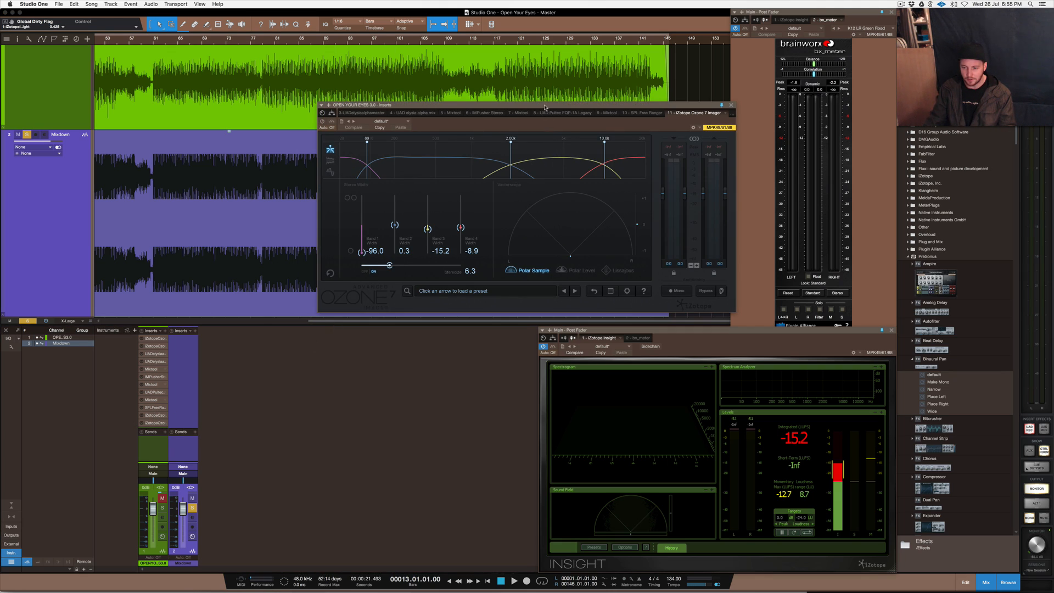
{"action": "left_click_drag", "start_coordinate": [545, 106], "coordinate": [540, 112]}
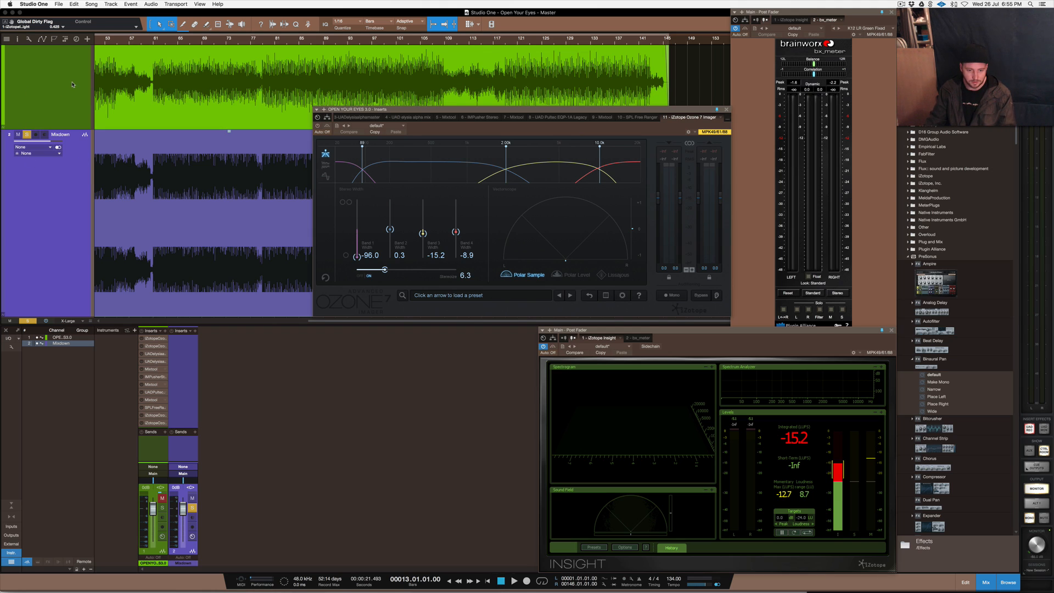
{"action": "scroll", "coordinate": [220, 112], "scroll_direction": "up", "scroll_amount": 4}
{"action": "scroll", "coordinate": [226, 120], "scroll_direction": "down", "scroll_amount": 1}
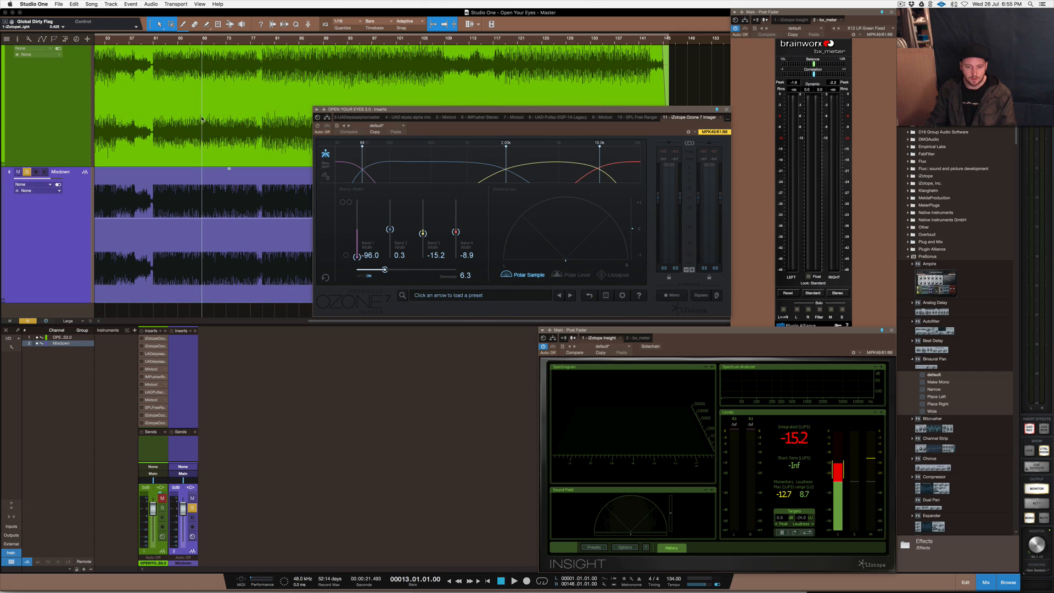
{"action": "scroll", "coordinate": [202, 119], "scroll_direction": "up", "scroll_amount": 1}
{"action": "left_click", "coordinate": [26, 50], "text": "alt"}
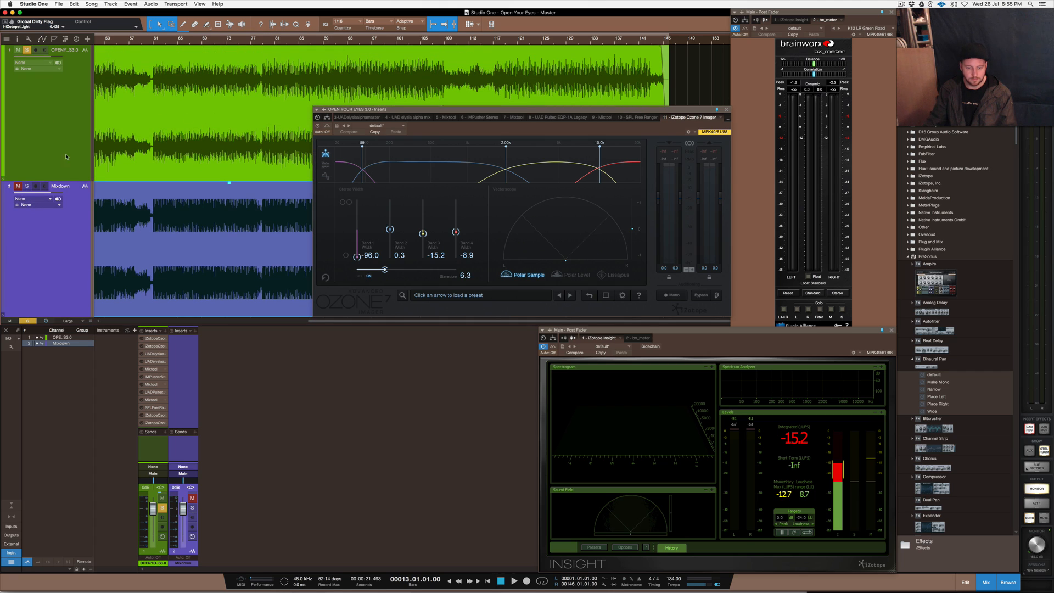
{"action": "left_click", "coordinate": [527, 253]}
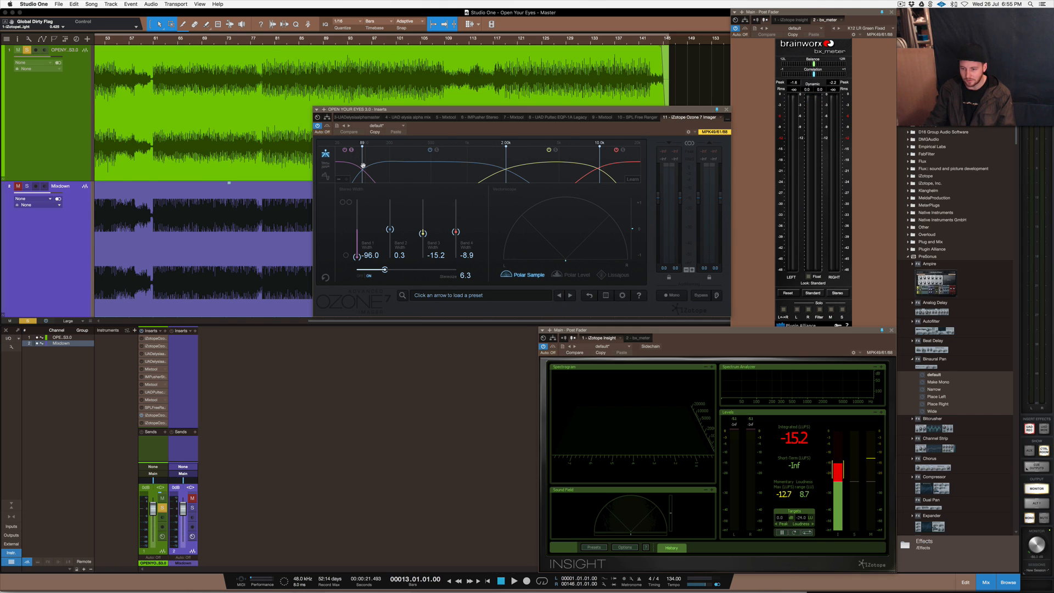
Play the song through the Ozone 7 Imager and review the side highpass in the second Ozone 7 Equalizer
{"action": "key", "text": "space"}
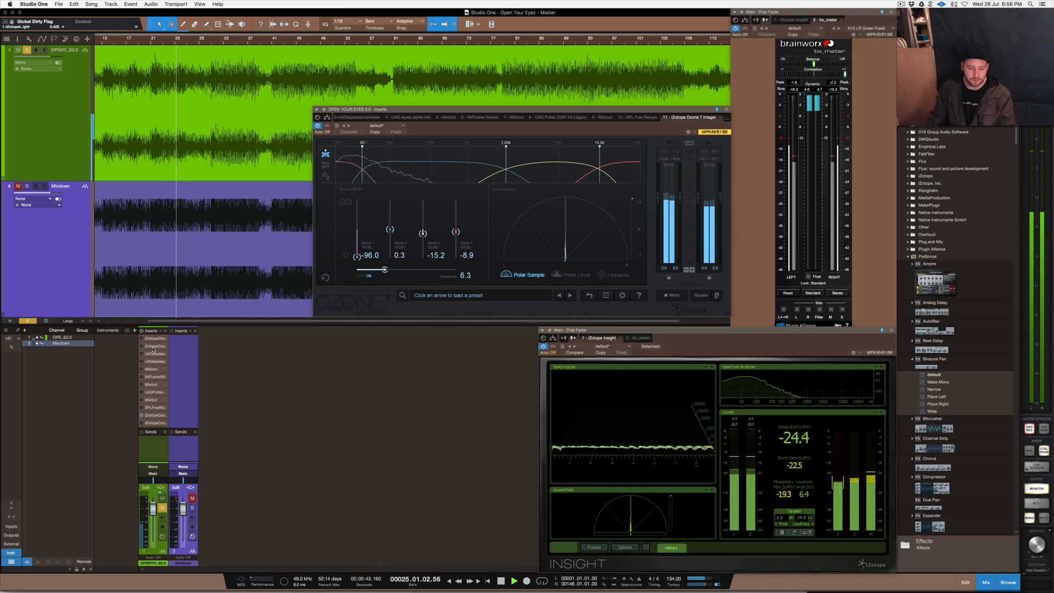
{"action": "double_click", "coordinate": [153, 346]}
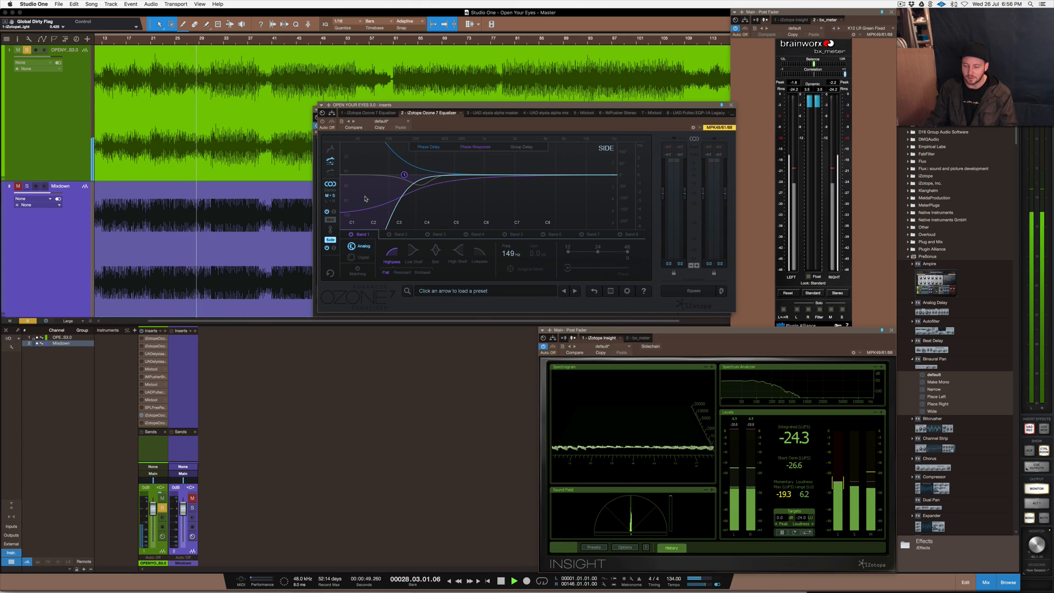
{"action": "left_click", "coordinate": [731, 104]}
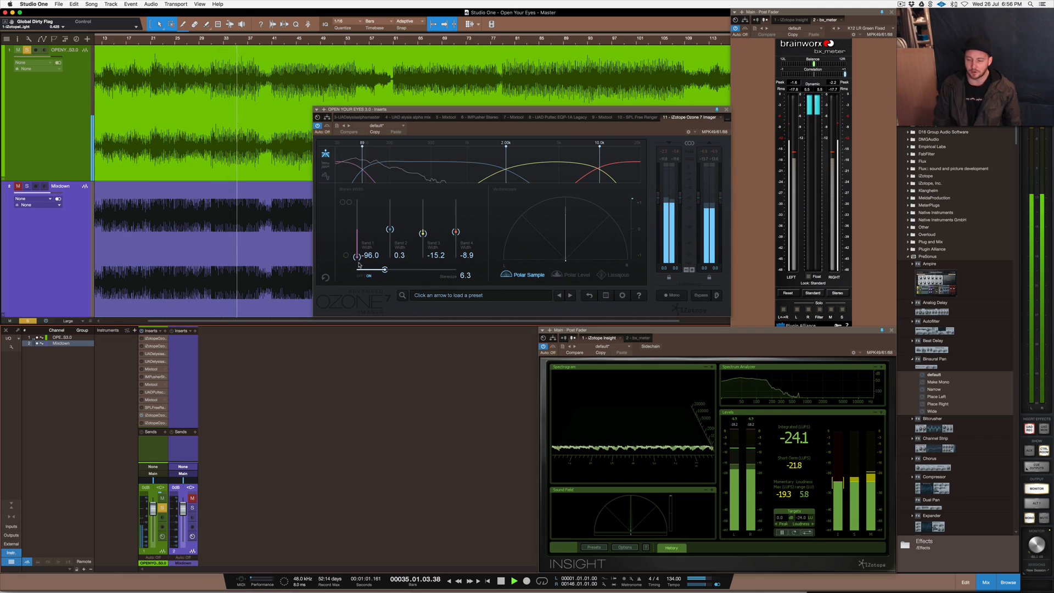
Stop playback, switch off the Ozone 7 Imager and close its window
{"action": "key", "text": "space"}
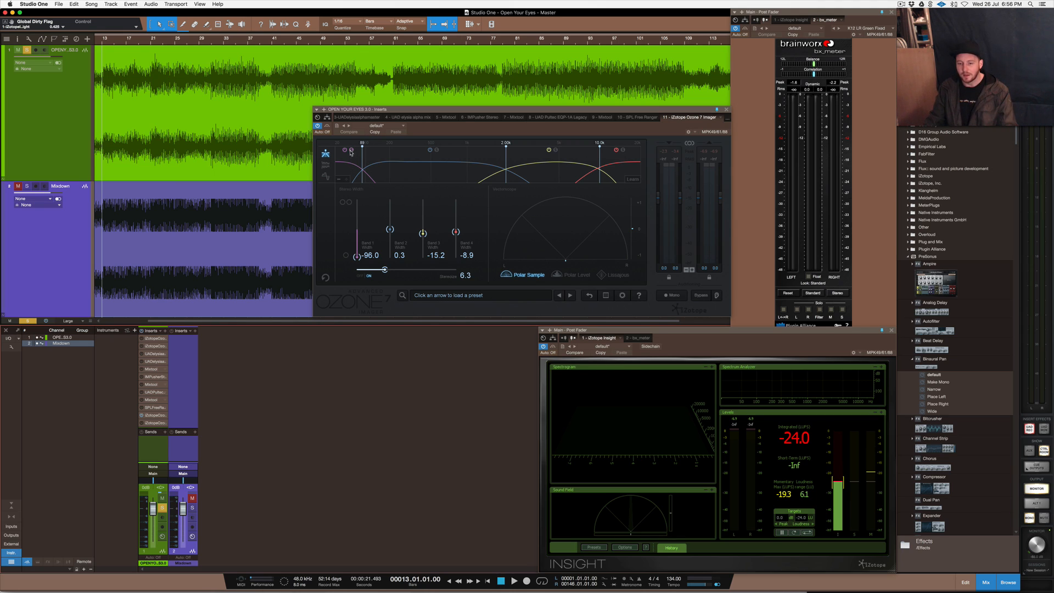
{"action": "left_click", "coordinate": [352, 153]}
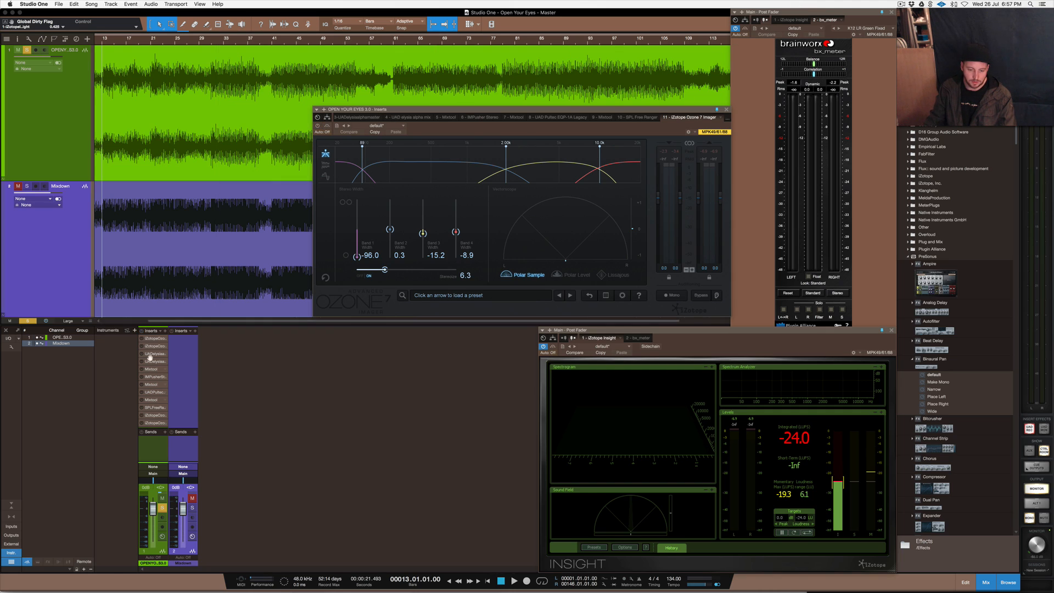
{"action": "left_click", "coordinate": [726, 109]}
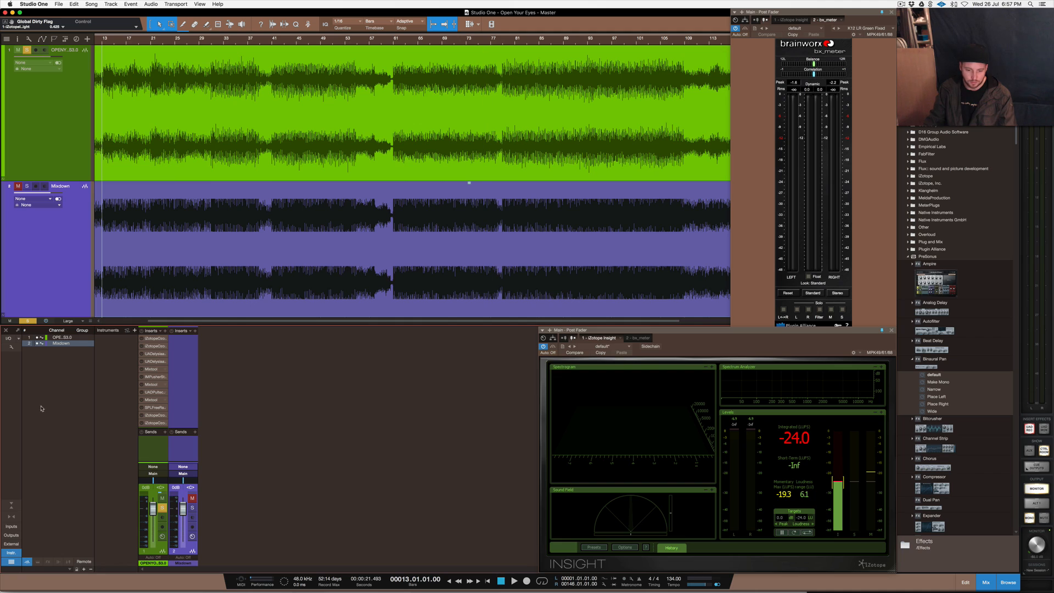
Inspect the iZotope Ozone 7 Maximizer's limiter settings, close it, and view both waveforms across the full song
{"action": "left_click", "coordinate": [154, 423]}
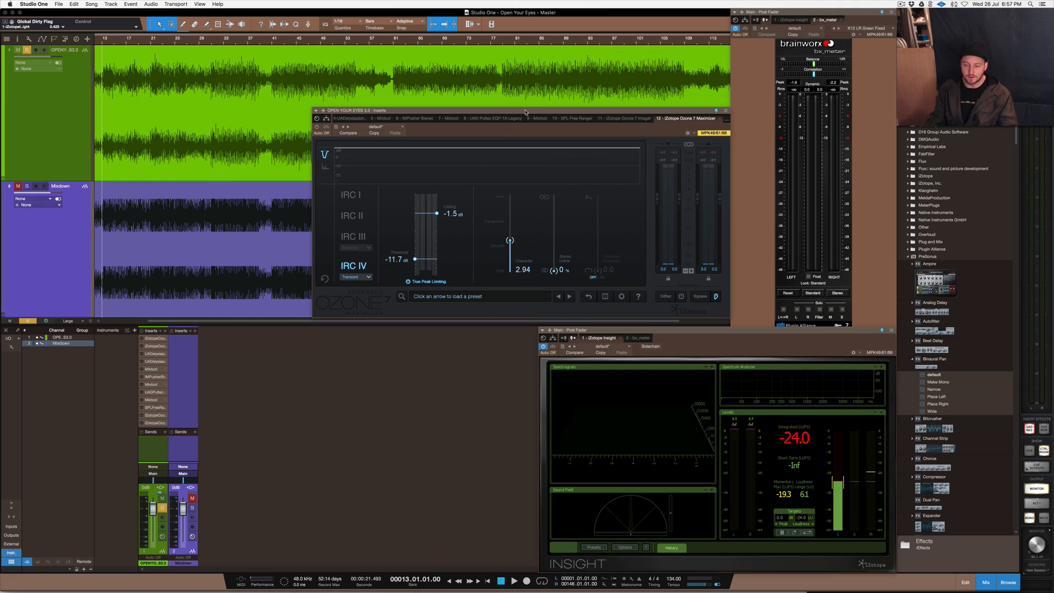
{"action": "left_click_drag", "start_coordinate": [525, 111], "coordinate": [524, 111]}
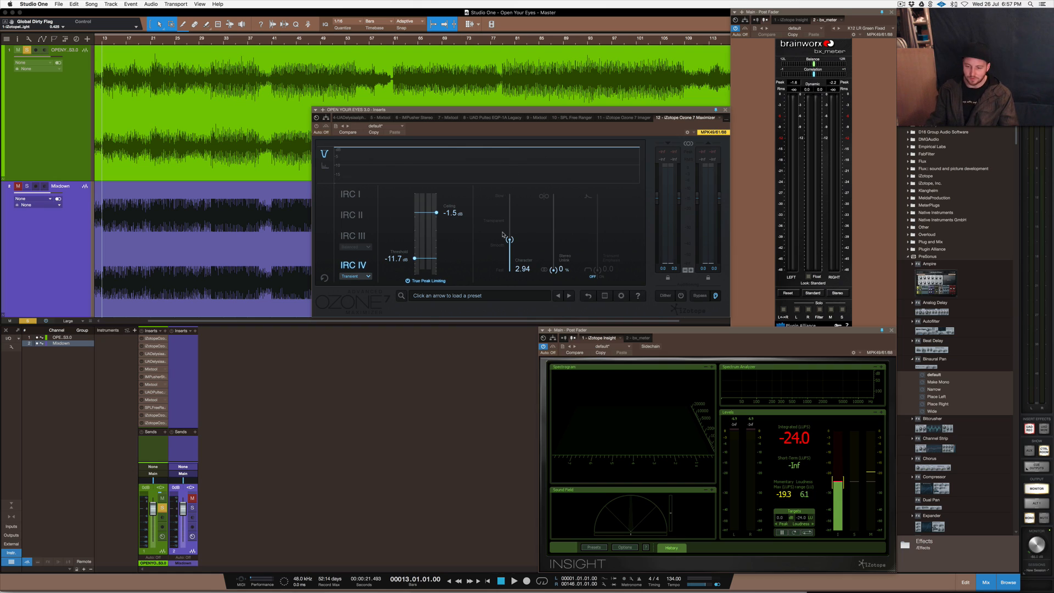
{"action": "left_click", "coordinate": [725, 110]}
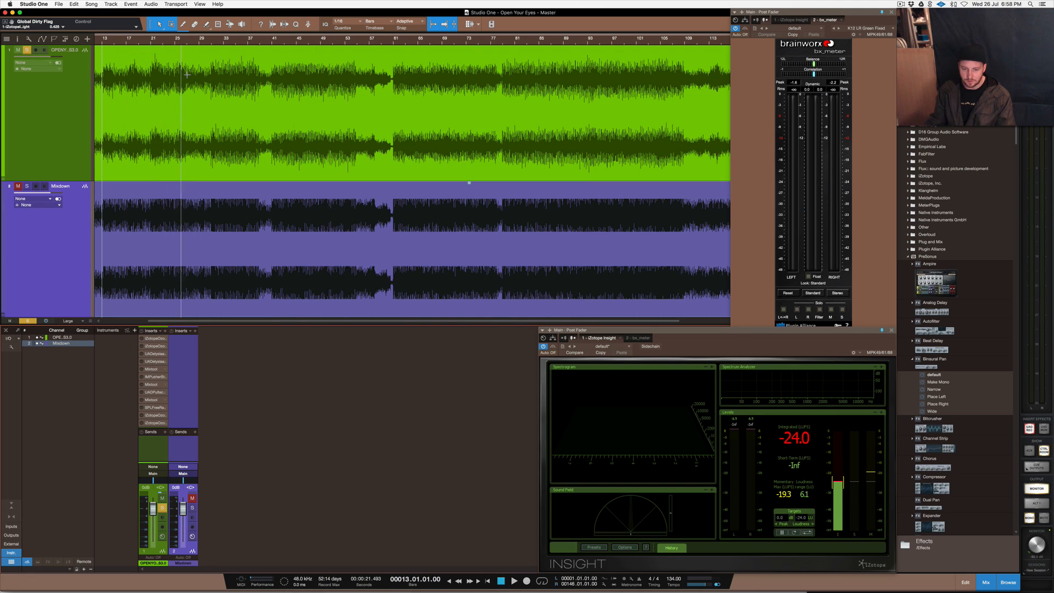
{"action": "key", "text": "alt+z"}
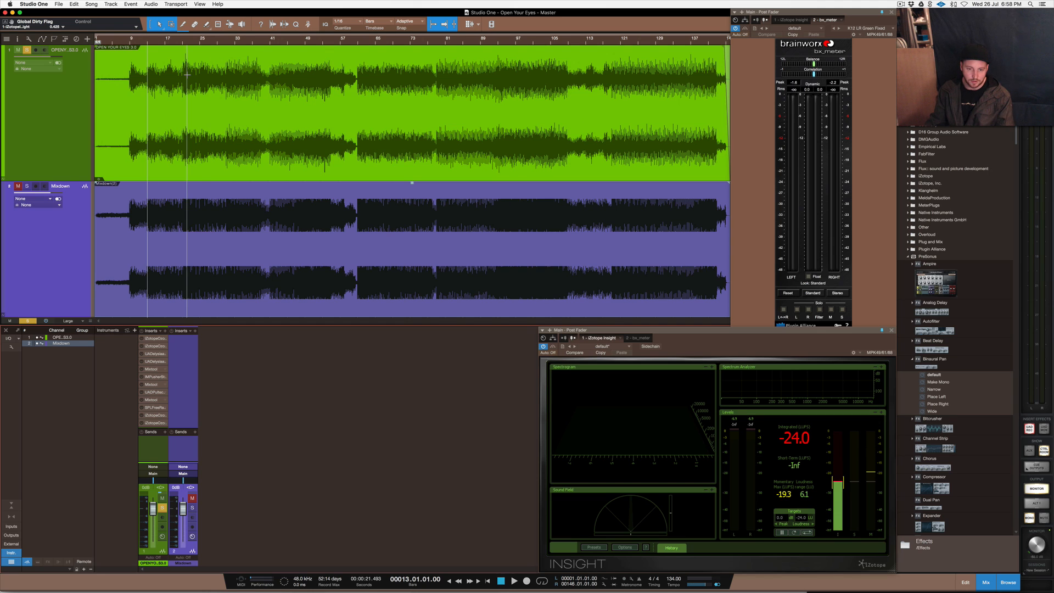
Play the soloed OPEN YOUR EYES 3.0 track from bar 5 with both waveforms in view
{"action": "left_click", "coordinate": [113, 42]}
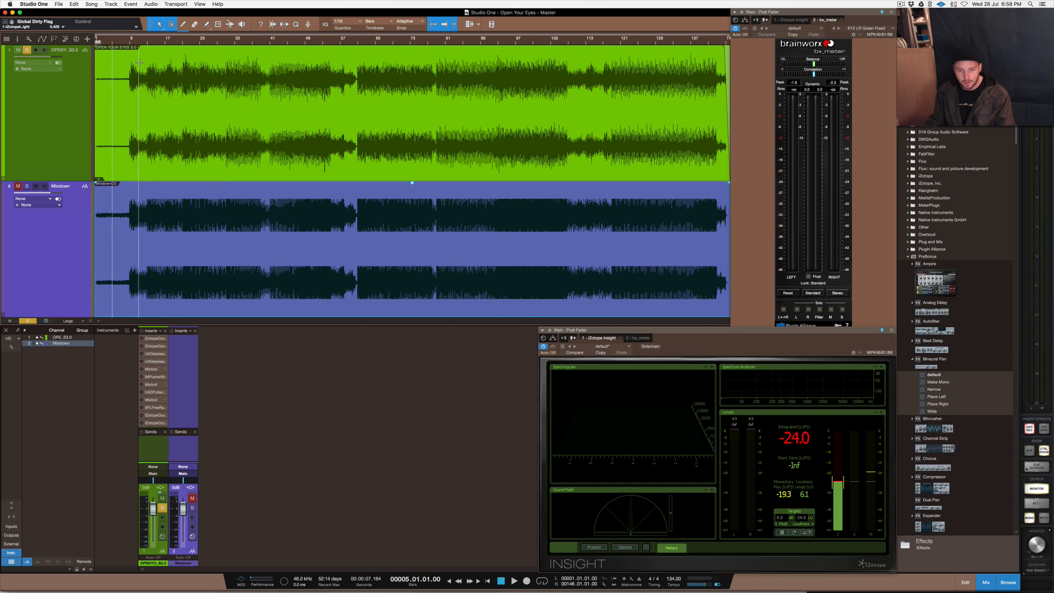
{"action": "key", "text": "space"}
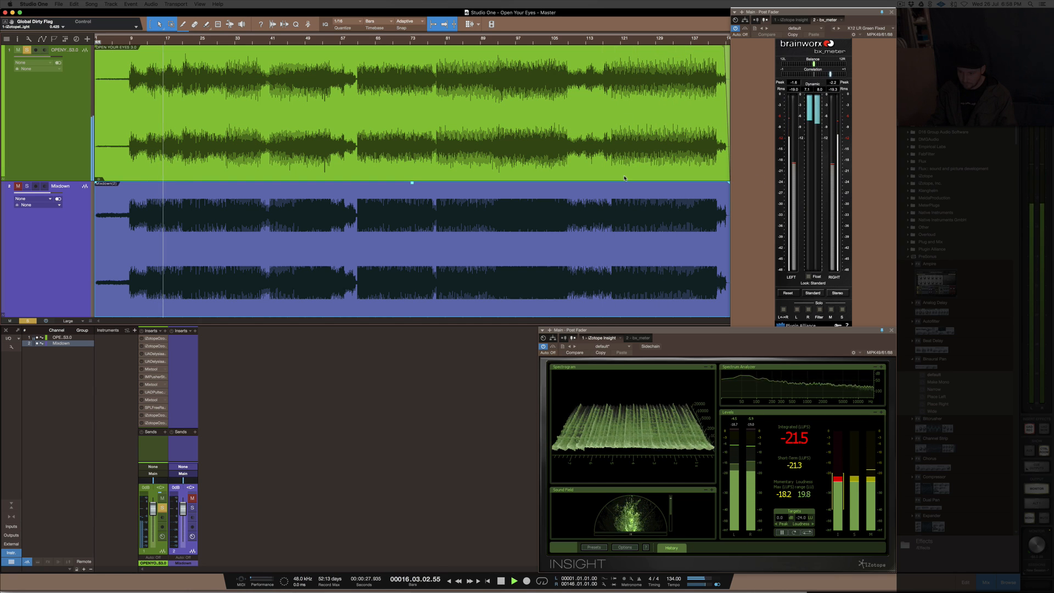
{"action": "key", "text": "e"}
{"action": "key", "text": "e"}
{"action": "key", "text": "e"}
{"action": "key", "text": "w"}
{"action": "key", "text": "w"}
{"action": "key", "text": "w"}
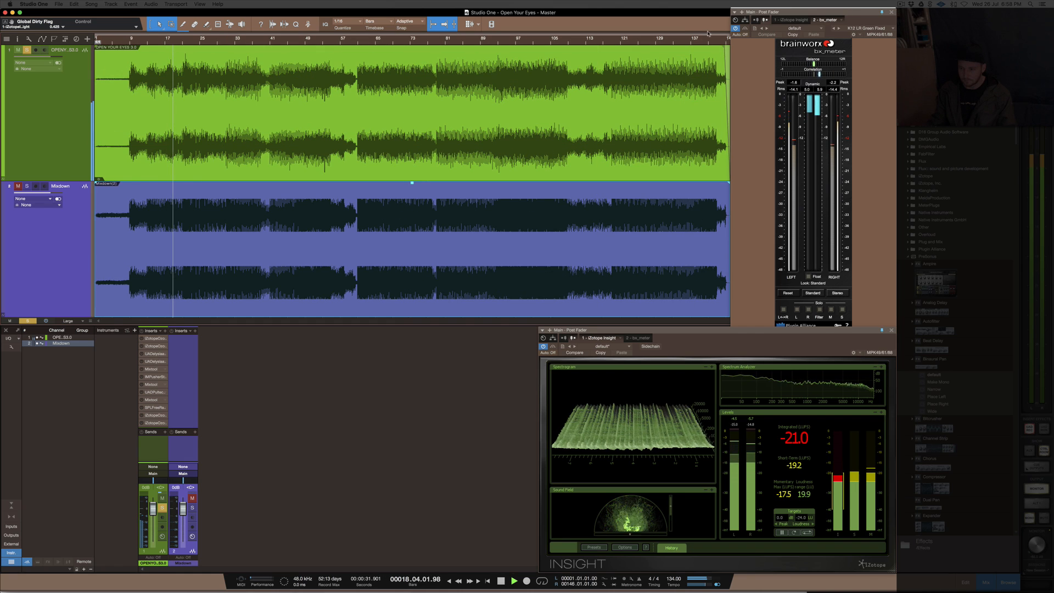
Loop playback from bar 9 to bar 25 and switch the solo to the Mixdown track
{"action": "left_click_drag", "start_coordinate": [727, 37], "coordinate": [198, 50]}
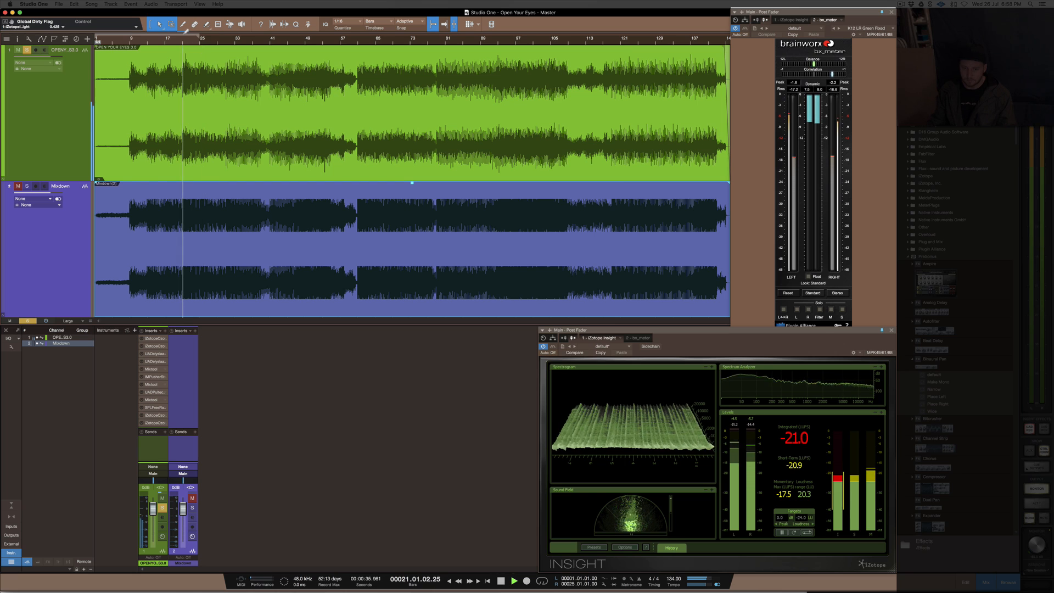
{"action": "key", "text": "/"}
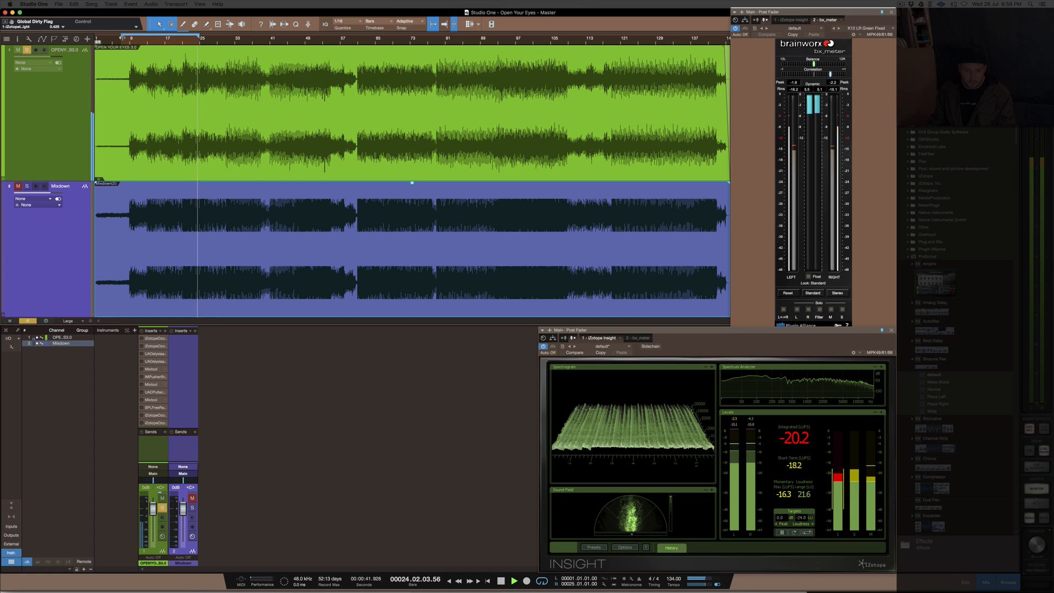
{"action": "left_click", "coordinate": [121, 38]}
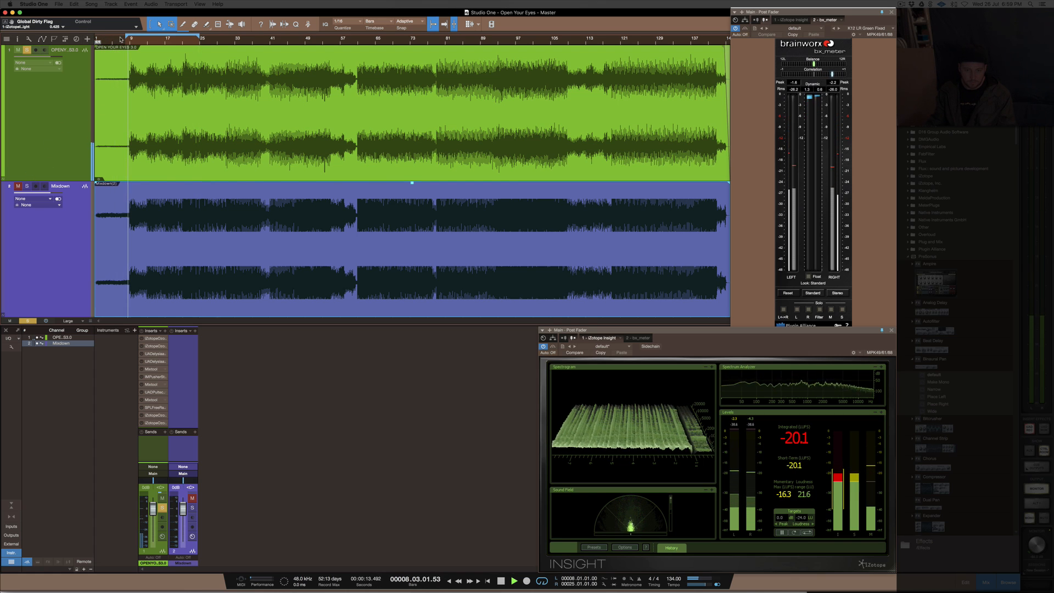
{"action": "left_click", "coordinate": [26, 187]}
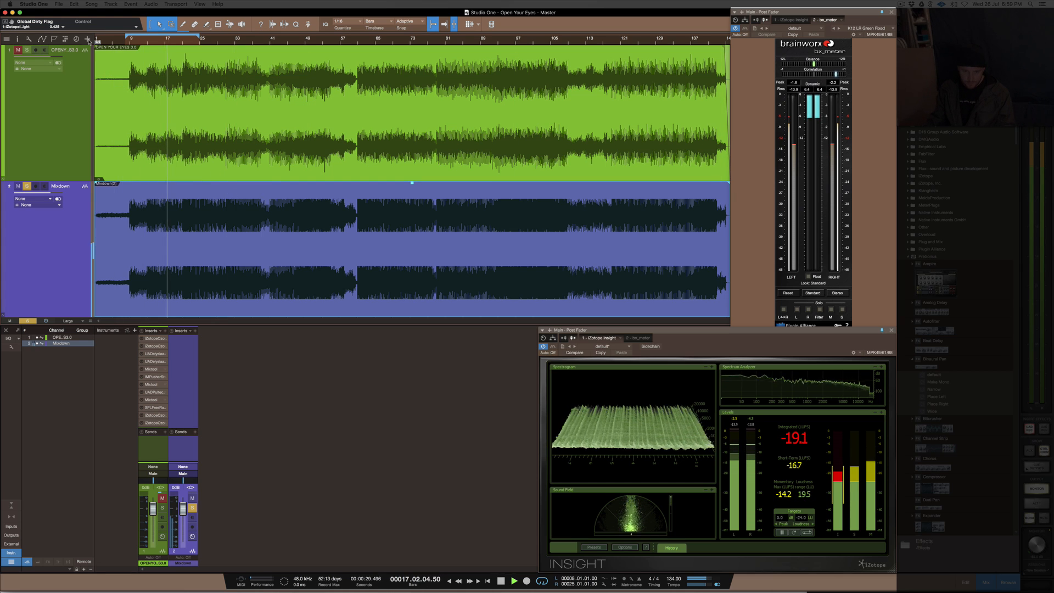
{"action": "left_click_drag", "start_coordinate": [126, 38], "coordinate": [130, 37]}
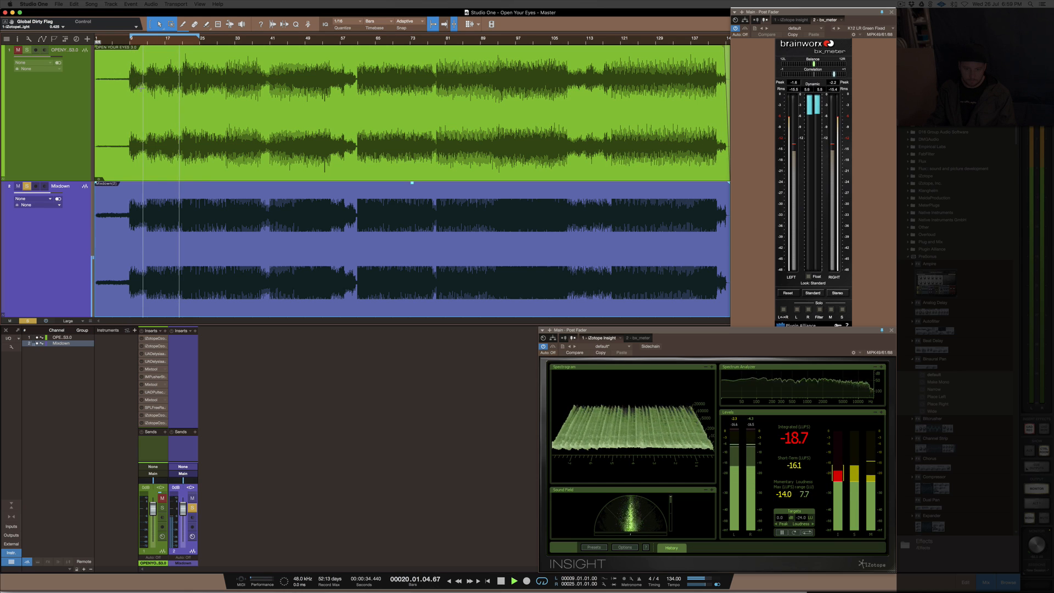
Compare OPEN YOUR EYES 3.0 with Mixdown by alternating their solos with the mixer's faders enlarged, ending on Mixdown, and stop playback
{"action": "left_click", "coordinate": [26, 50]}
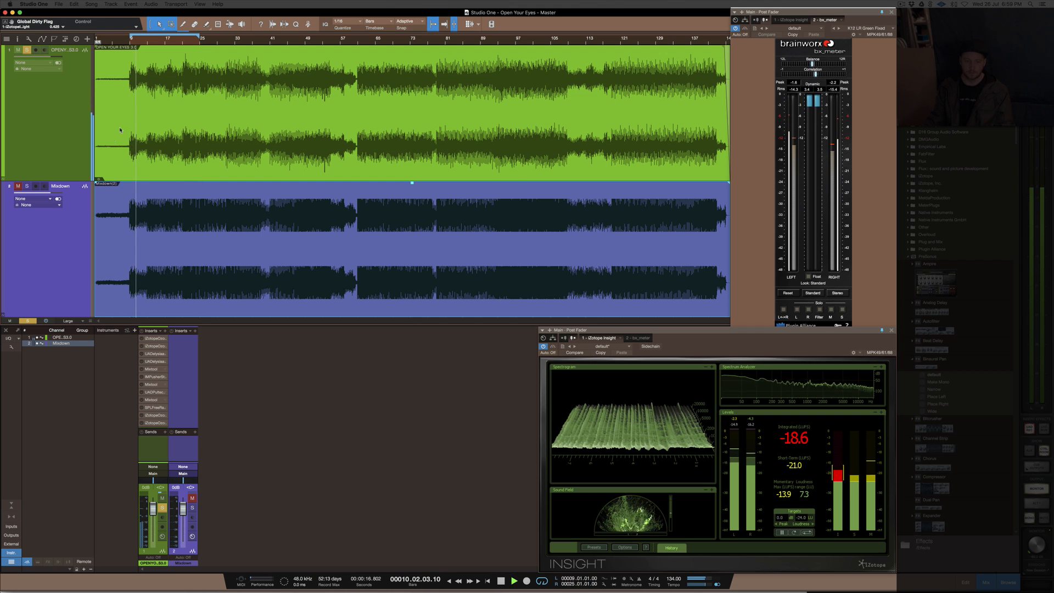
{"action": "left_click", "coordinate": [27, 186], "text": "alt"}
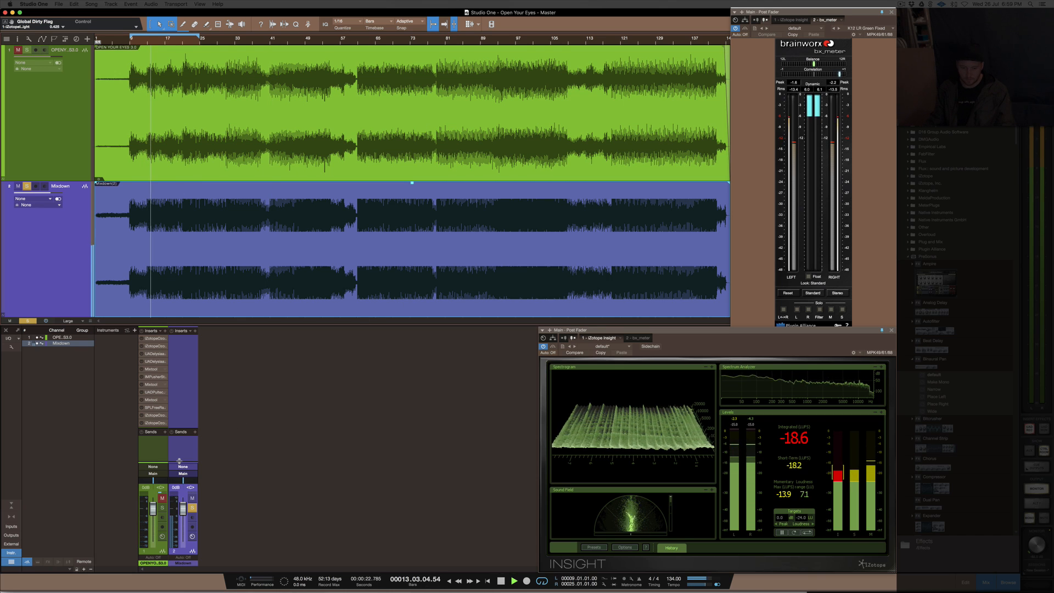
{"action": "left_click_drag", "start_coordinate": [181, 434], "coordinate": [183, 333]}
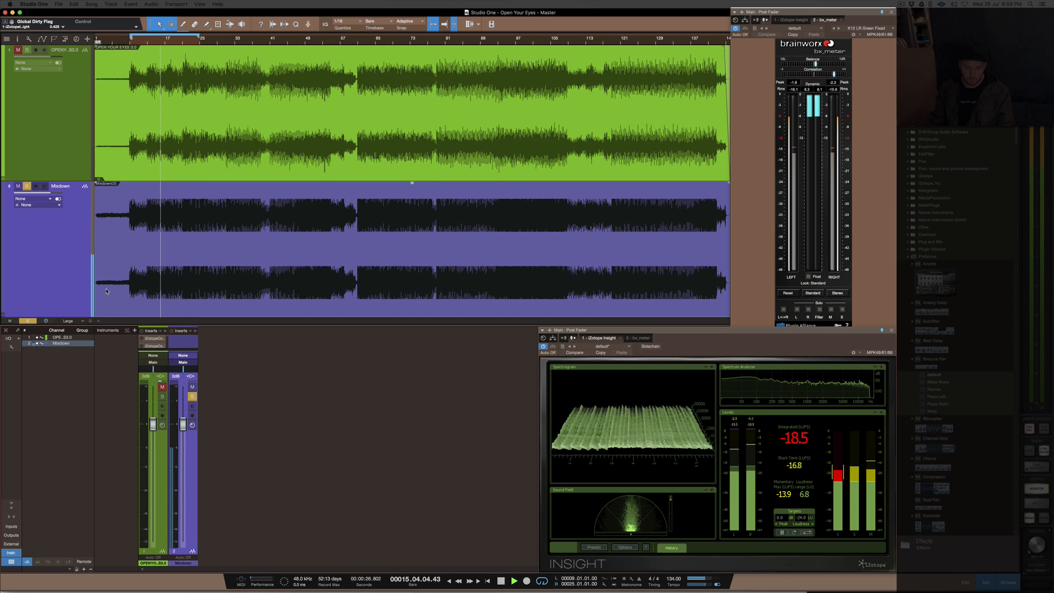
{"action": "left_click", "coordinate": [26, 50]}
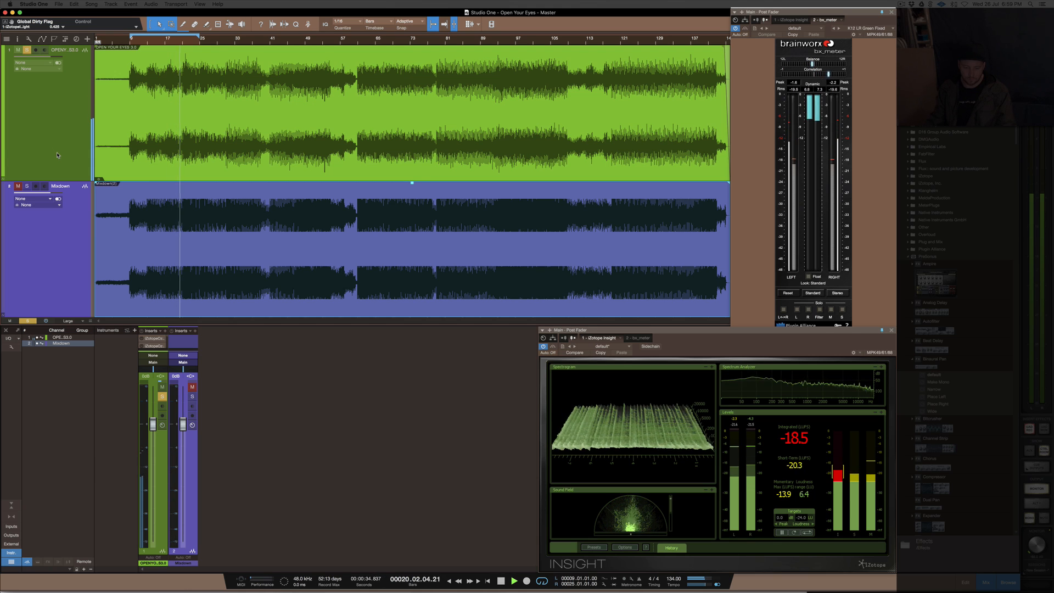
{"action": "left_click", "coordinate": [25, 187]}
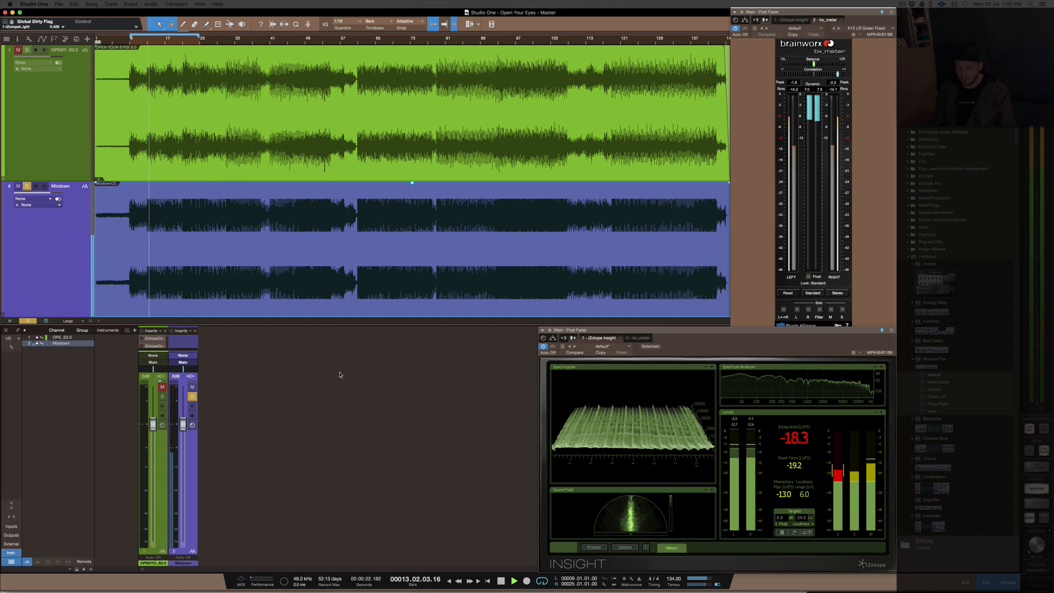
{"action": "key", "text": "space"}
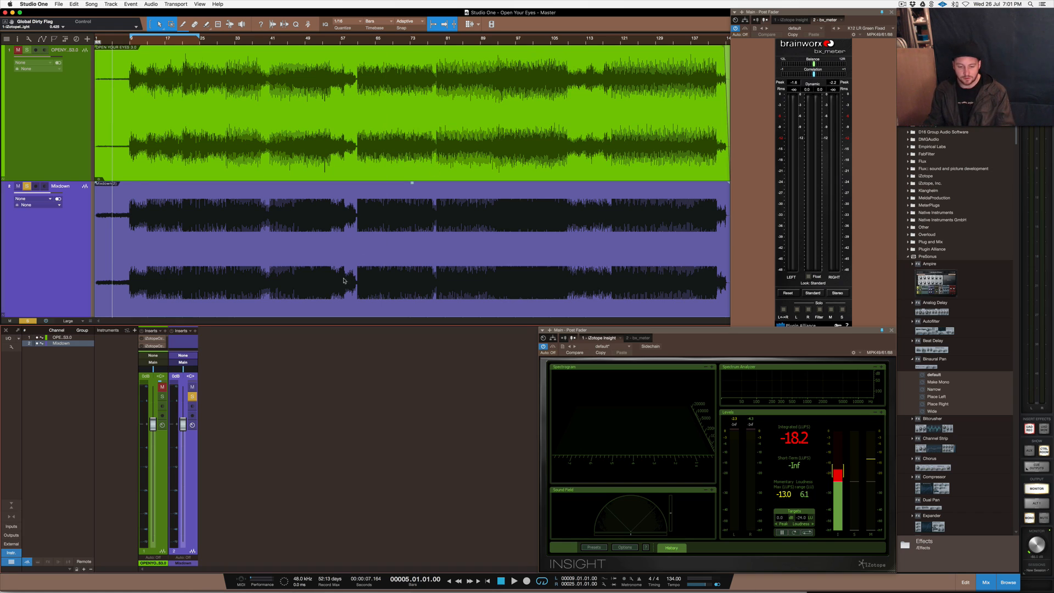
Expand the mixer's inserts list again, review the iZotope Ozone 7 Maximizer's settings, and close its window
{"action": "left_click_drag", "start_coordinate": [181, 351], "coordinate": [192, 487]}
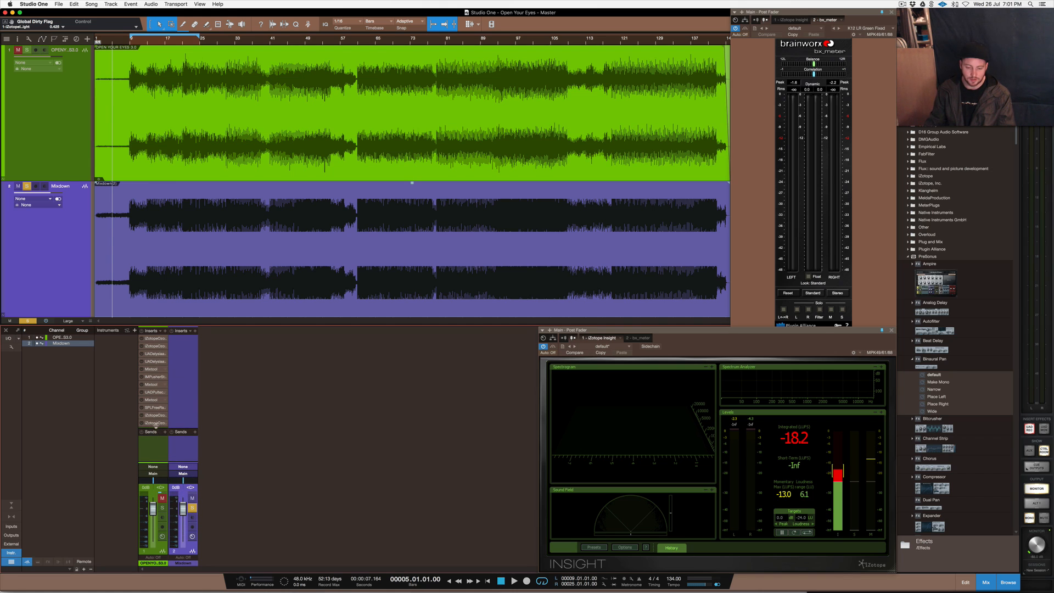
{"action": "left_click", "coordinate": [154, 422]}
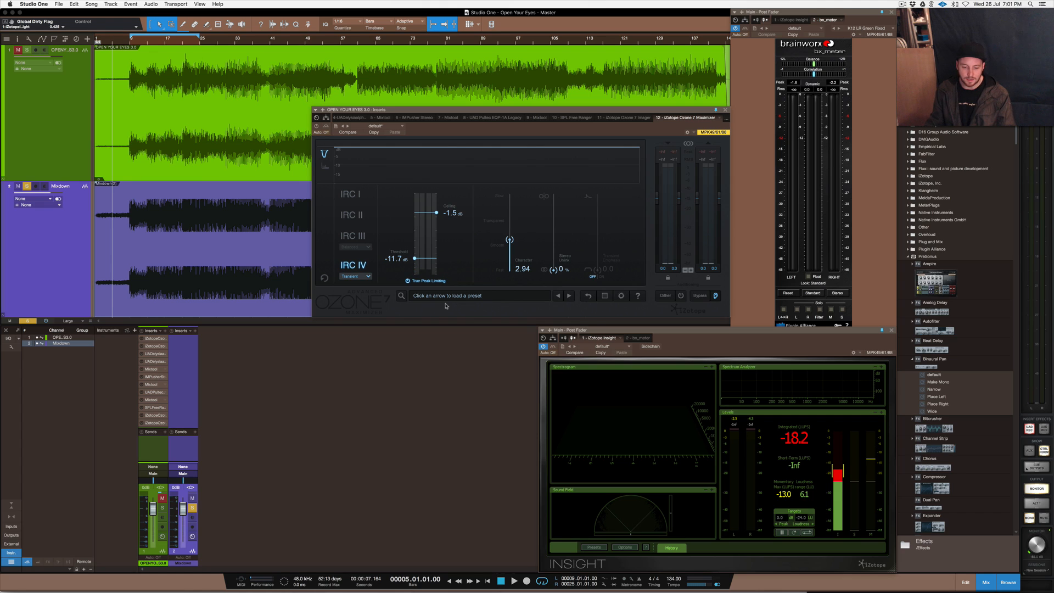
{"action": "left_click", "coordinate": [725, 109]}
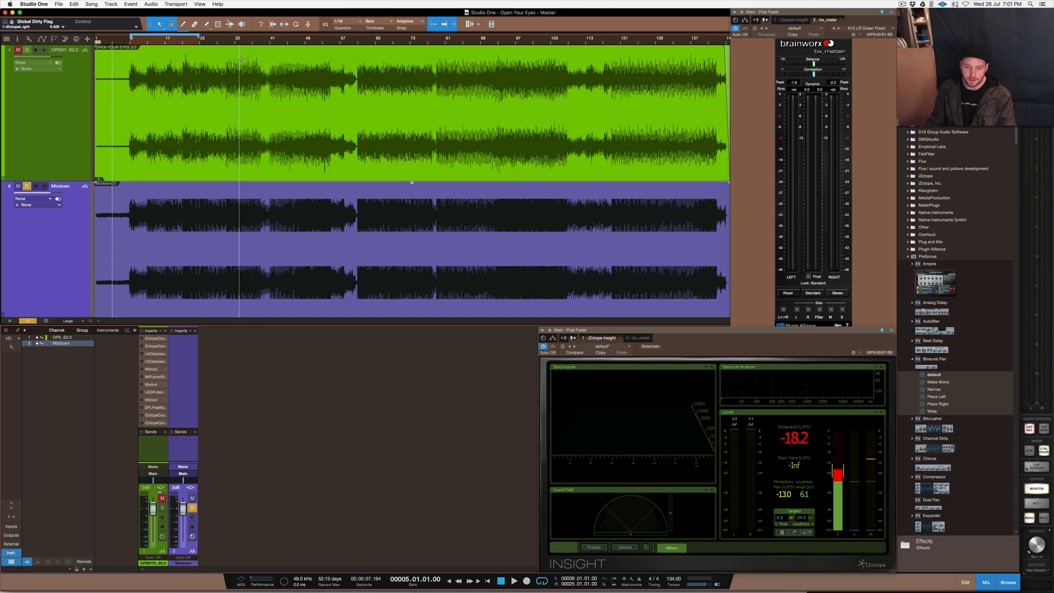